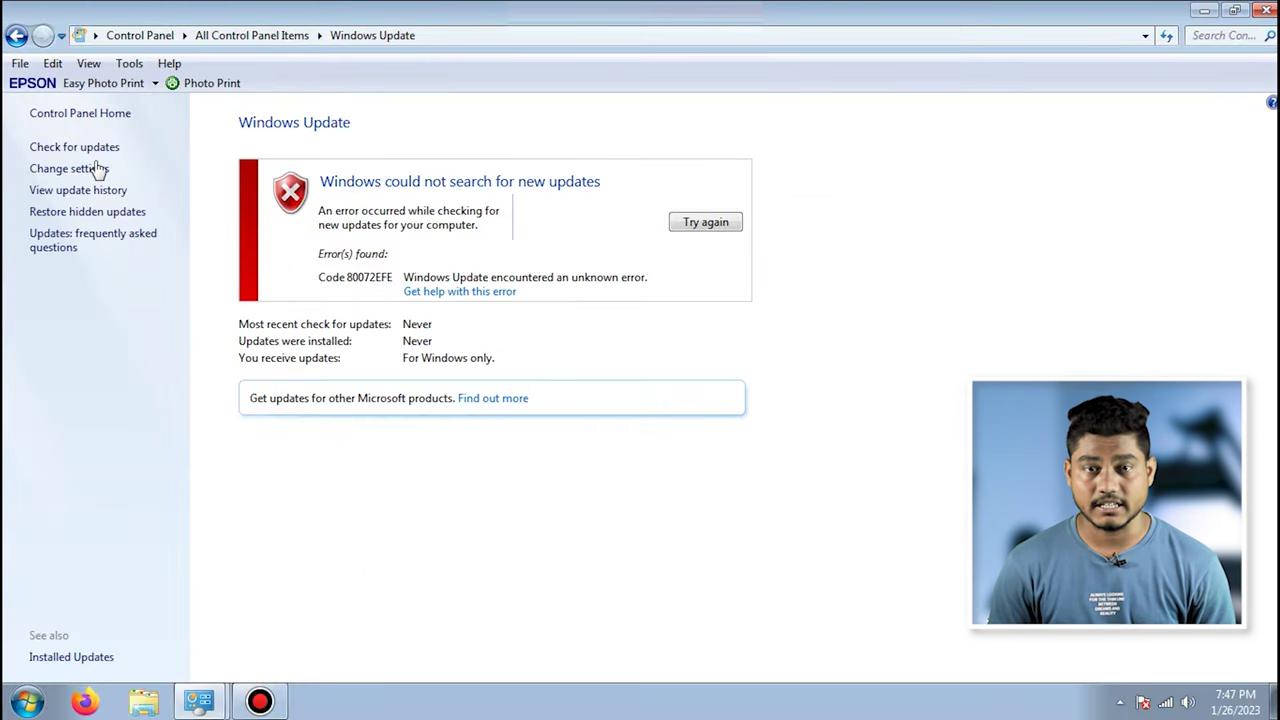
# Check for updates, and set important updates to install automatically with all users allowed to install updates.
pyautogui.click(90, 150)
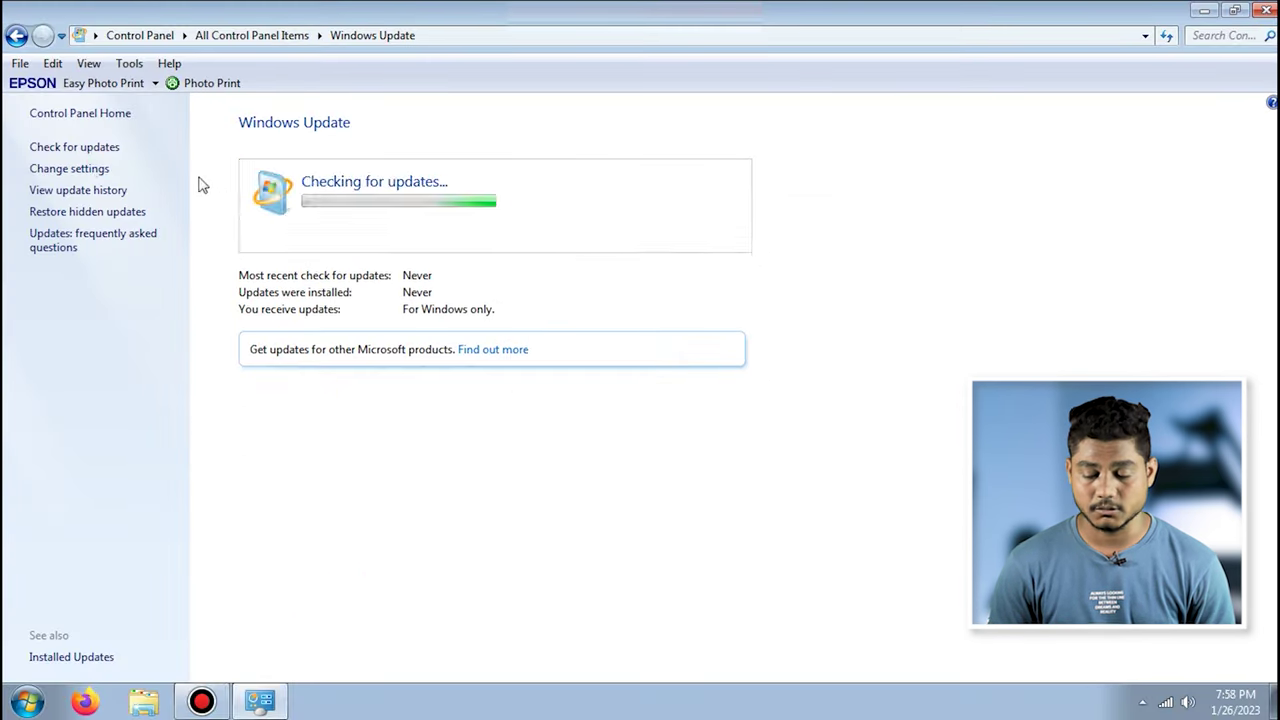
pyautogui.click(162, 285)
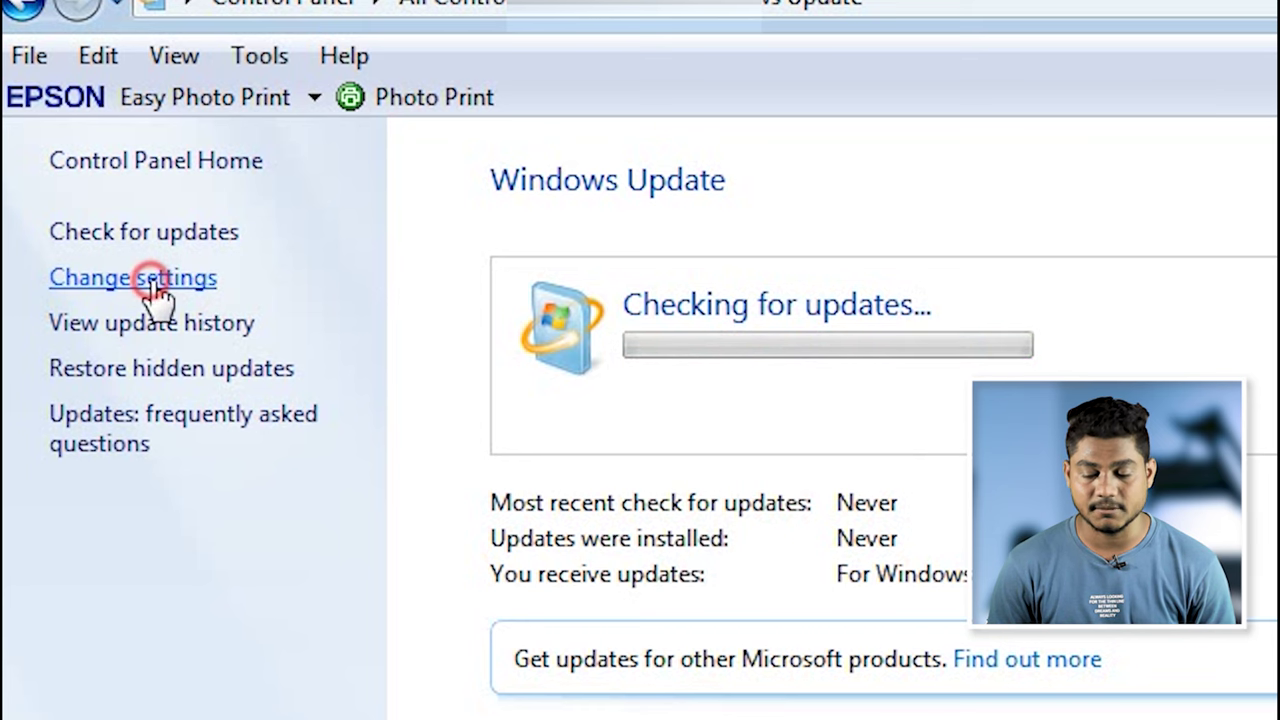
pyautogui.click(363, 274)
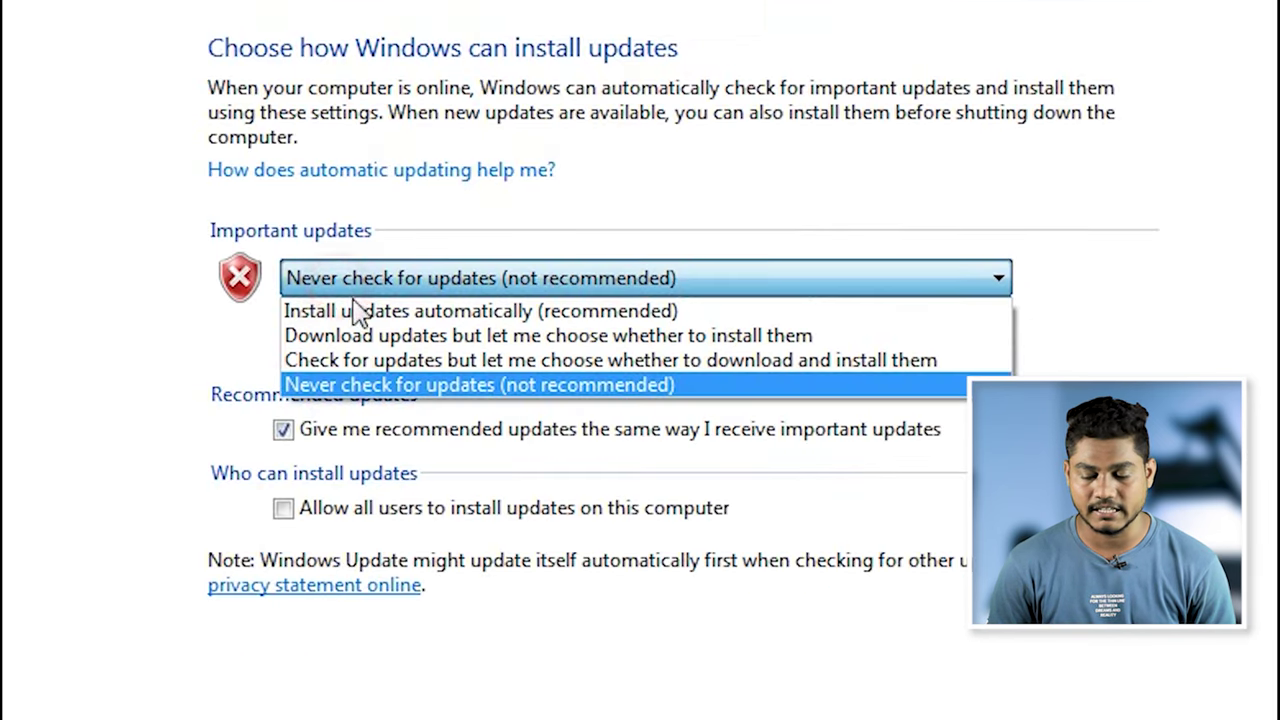
pyautogui.click(521, 316)
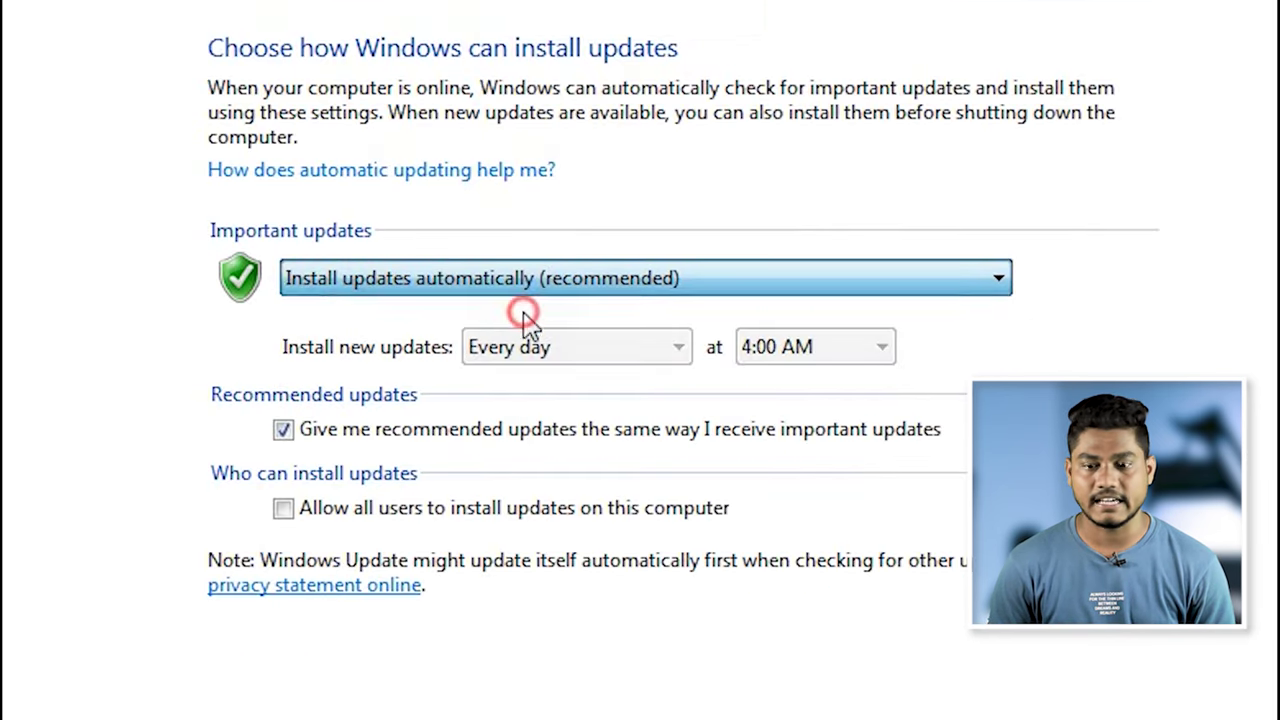
pyautogui.click(283, 509)
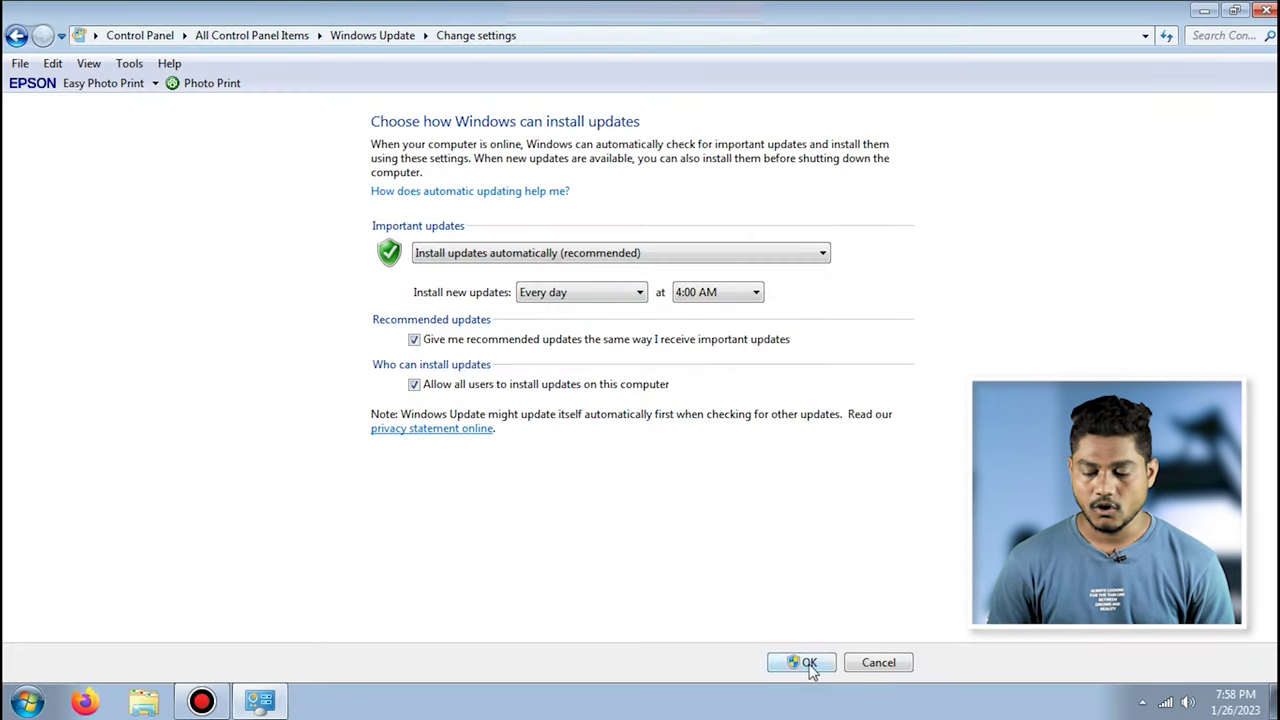
pyautogui.click(809, 666)
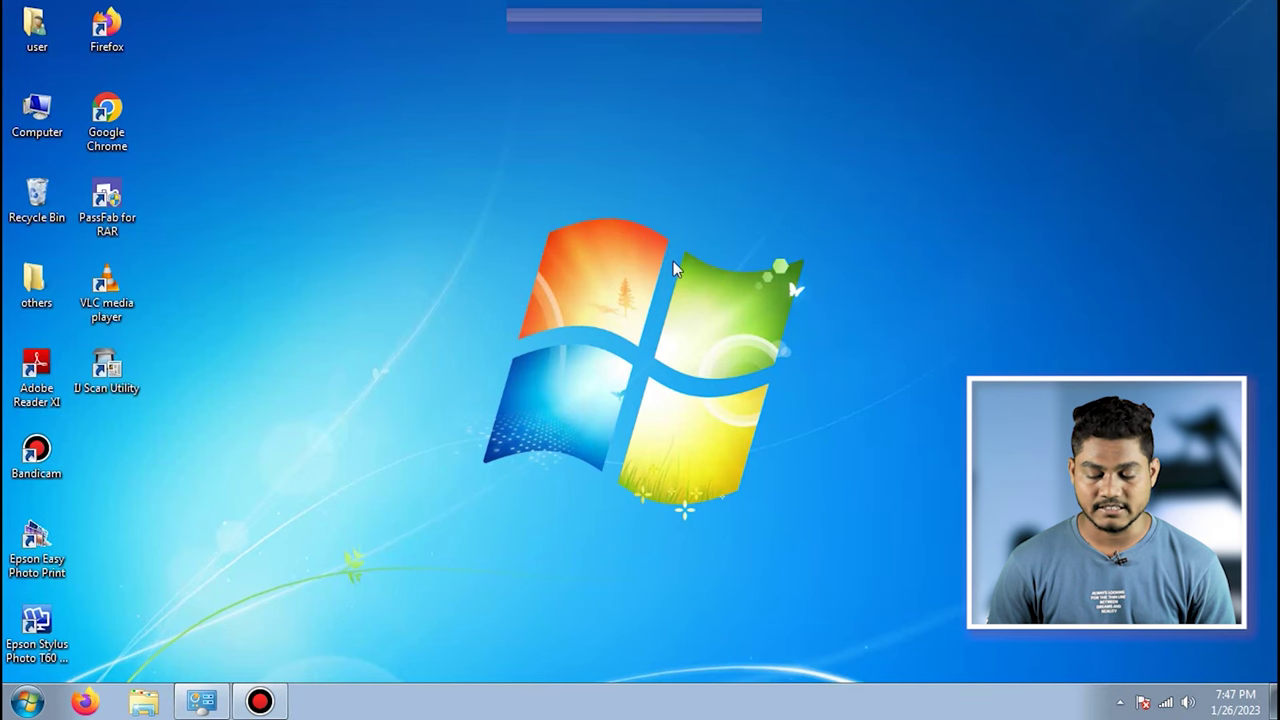
# Find the Services console by searching for "ser" and open it maximized.
pyautogui.click(27, 702)
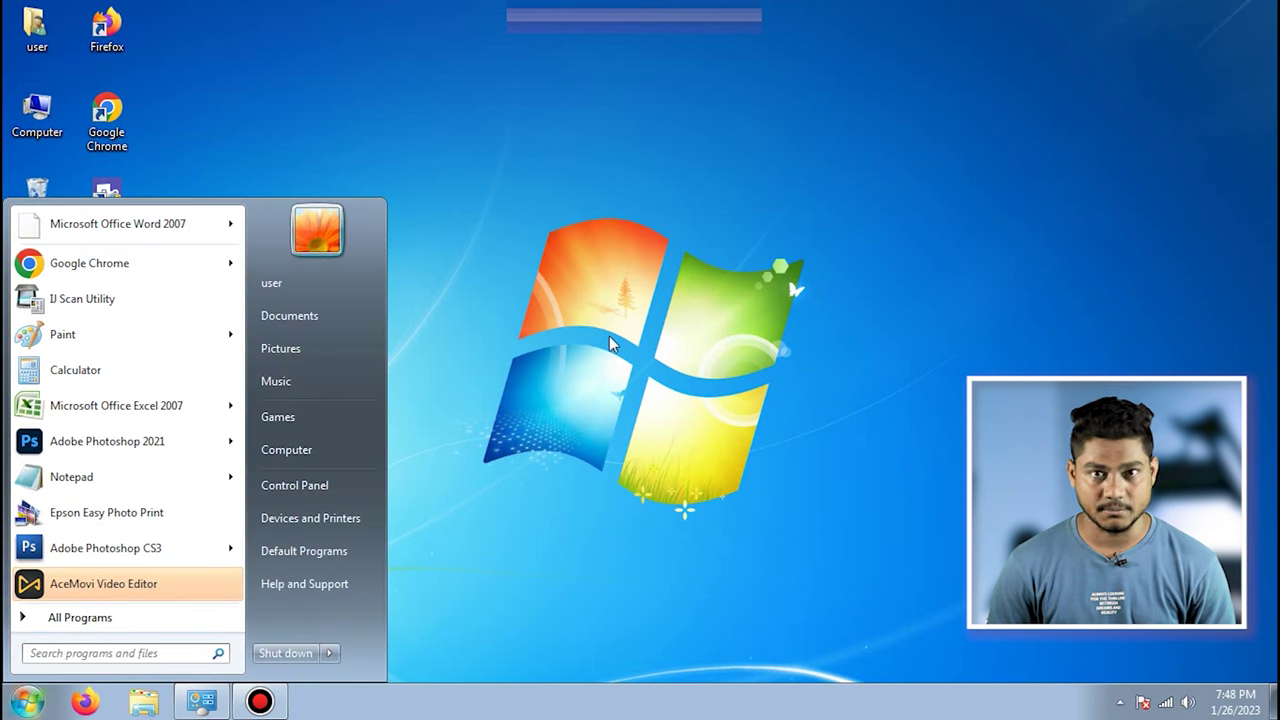
pyautogui.write('ser')
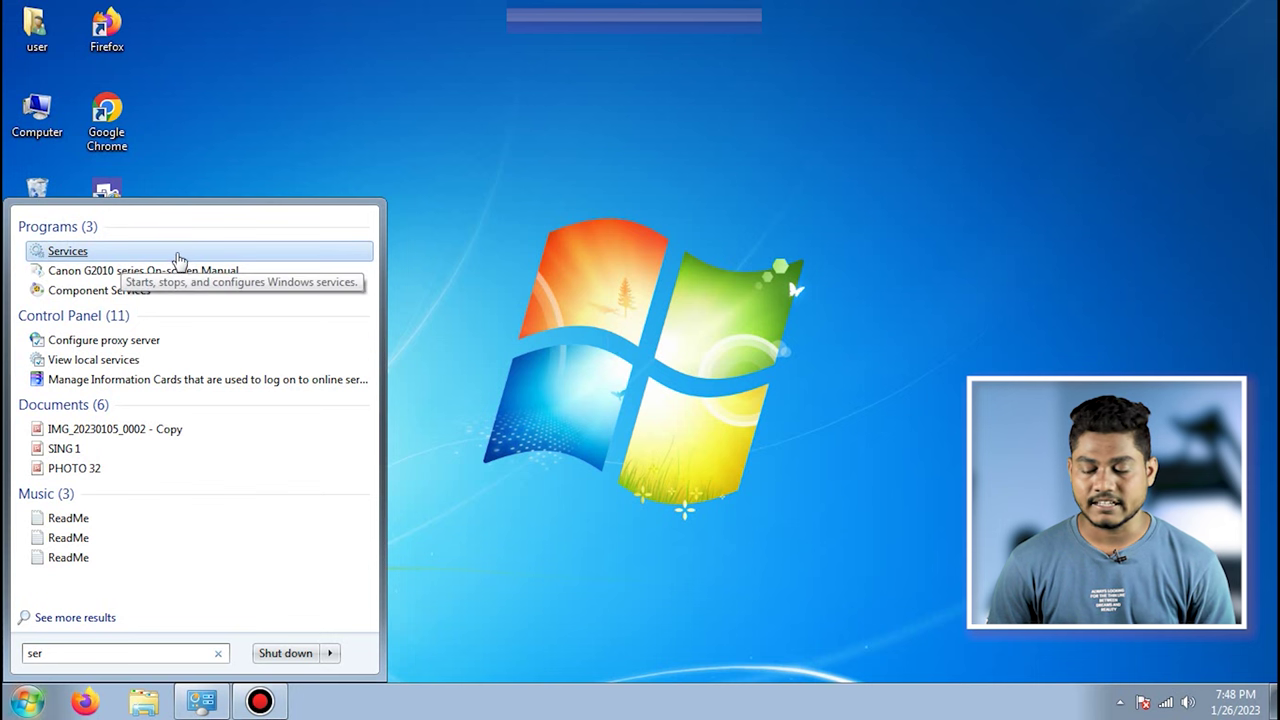
pyautogui.click(185, 254)
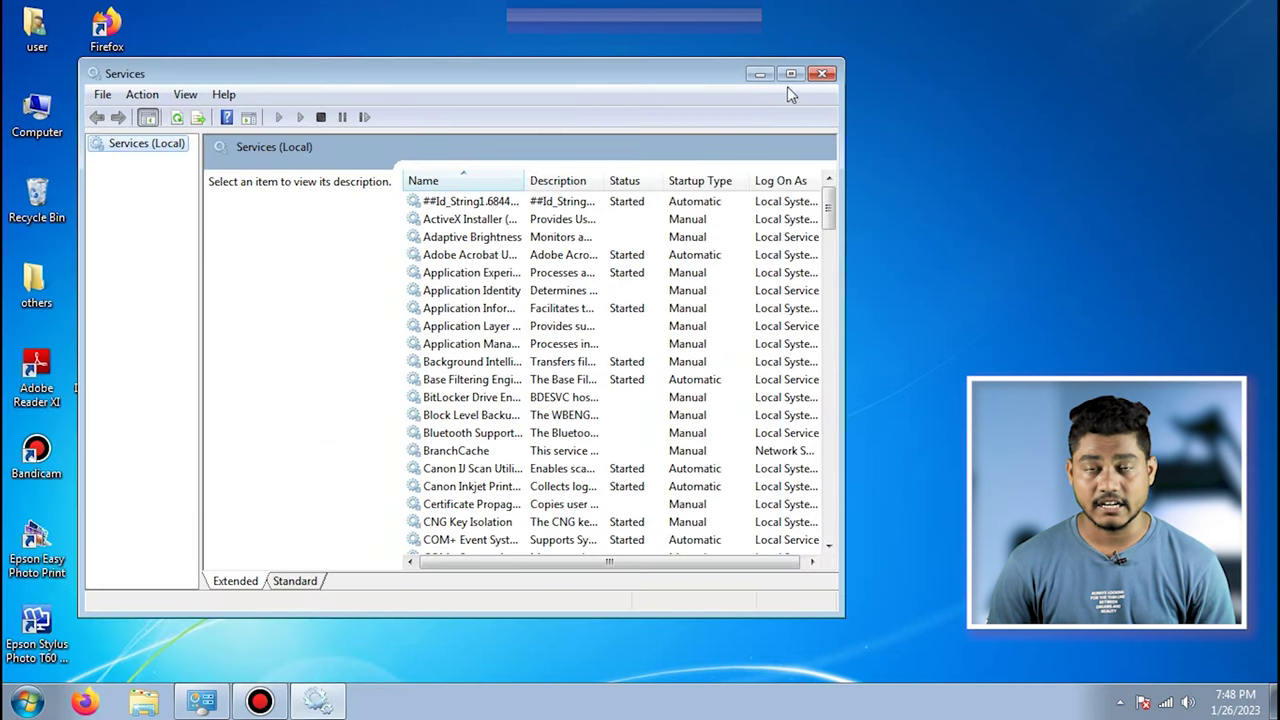
pyautogui.click(790, 74)
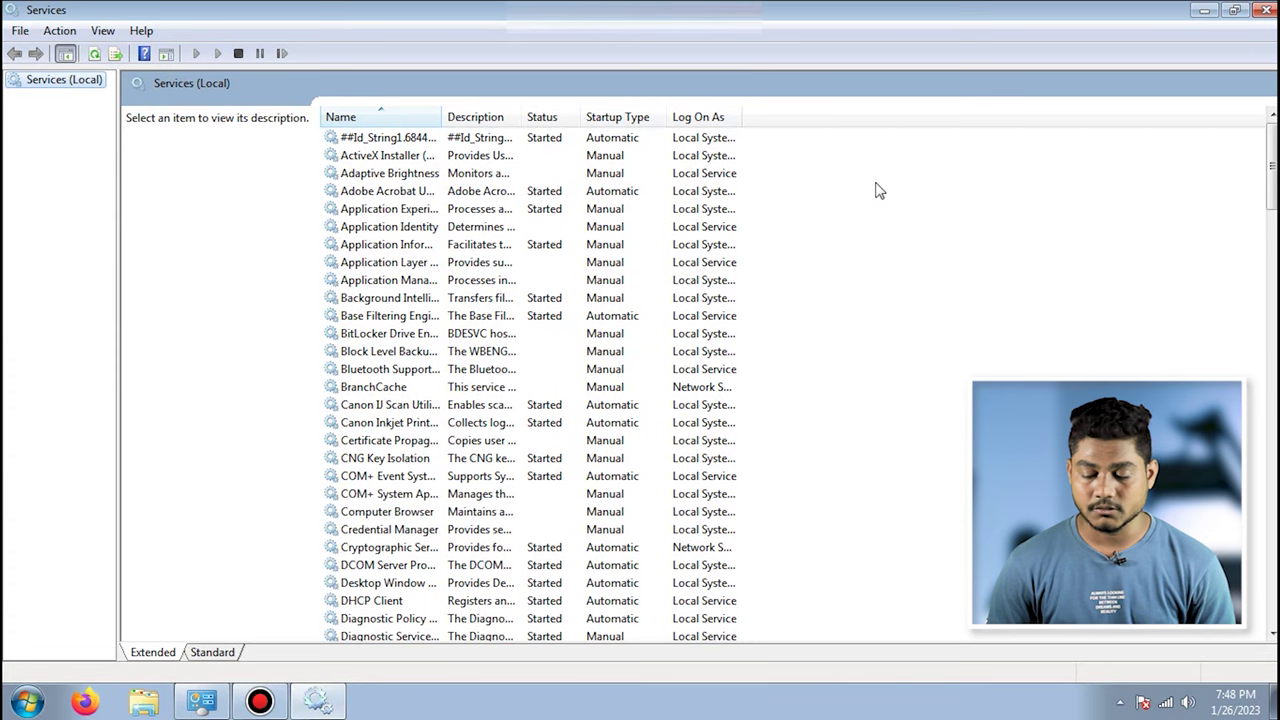
# Locate the Windows Update service in the services list and open its properties.
pyautogui.click(408, 358)
pyautogui.scroll(-20, 430, 400)
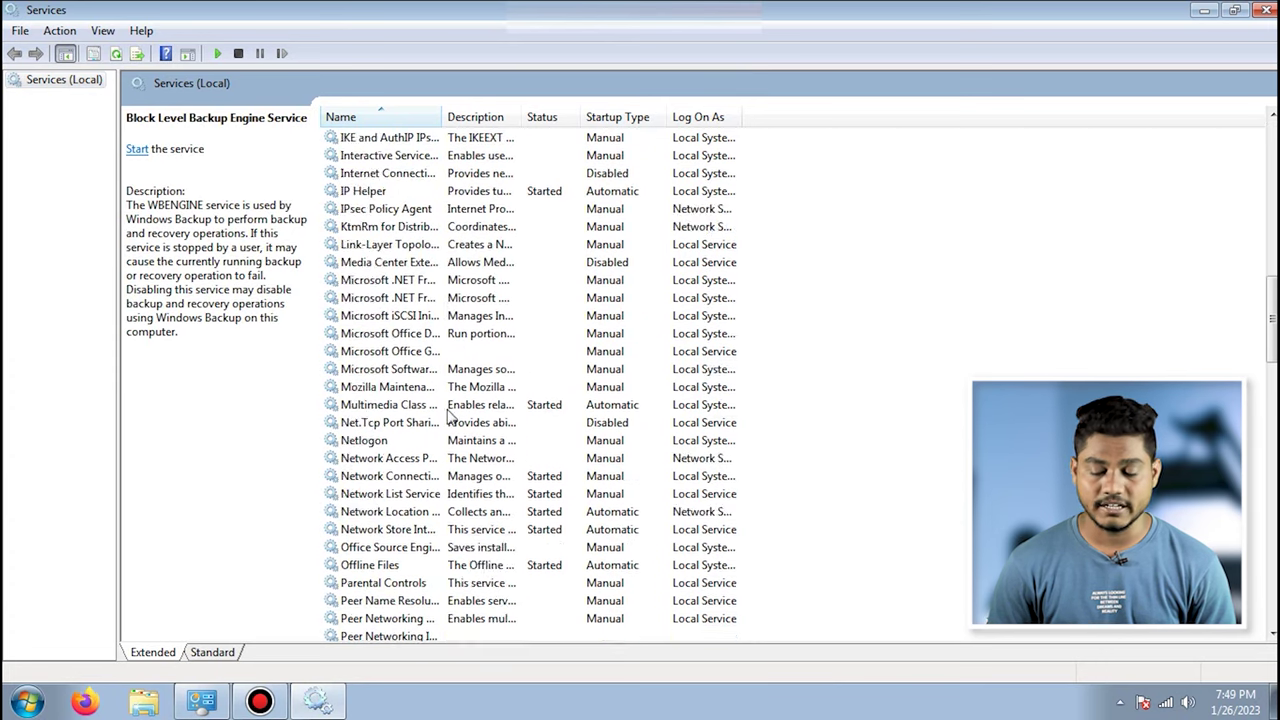
pyautogui.scroll(-14, 437, 428)
pyautogui.click(440, 428)
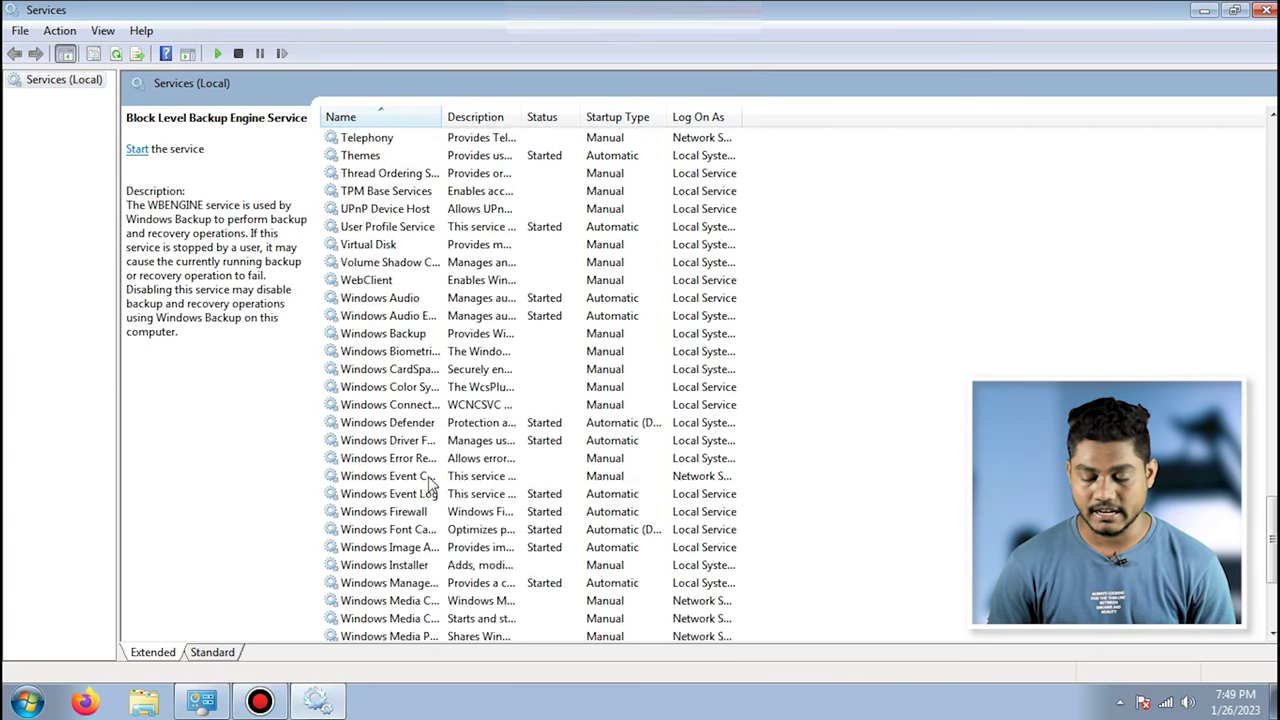
pyautogui.scroll(-6, 535, 385)
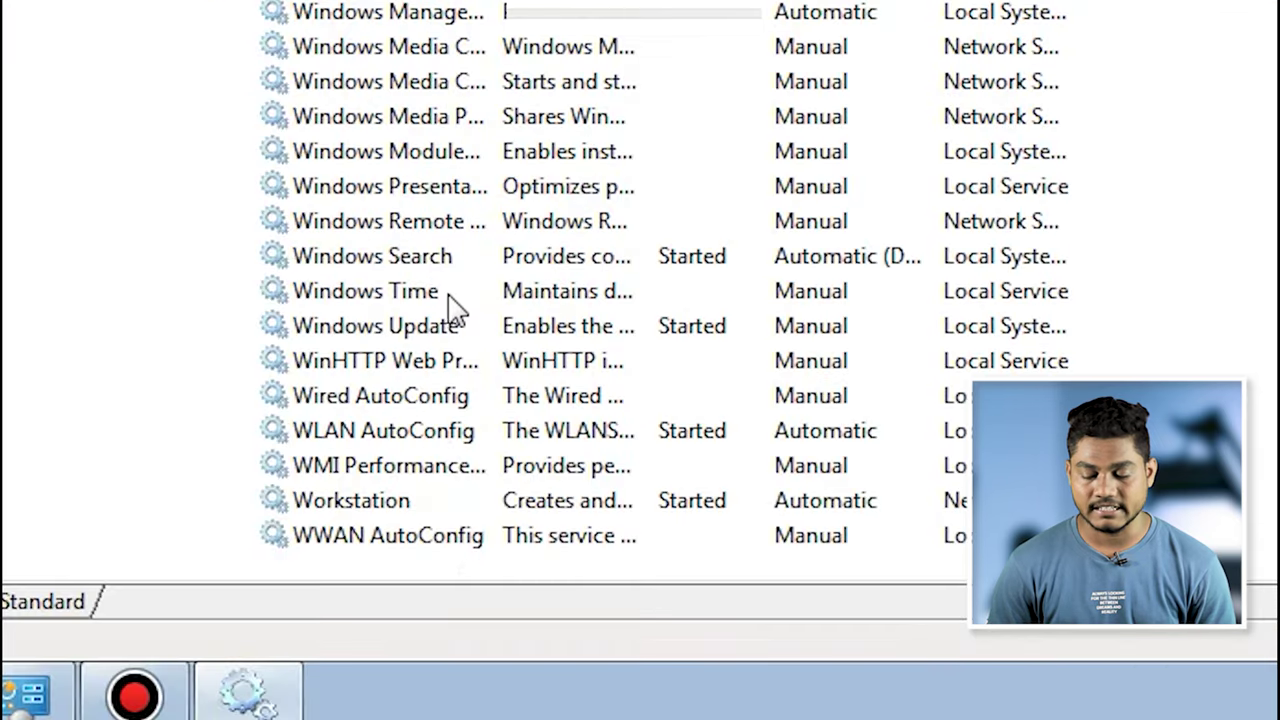
pyautogui.click(440, 510)
pyautogui.rightClick(488, 323)
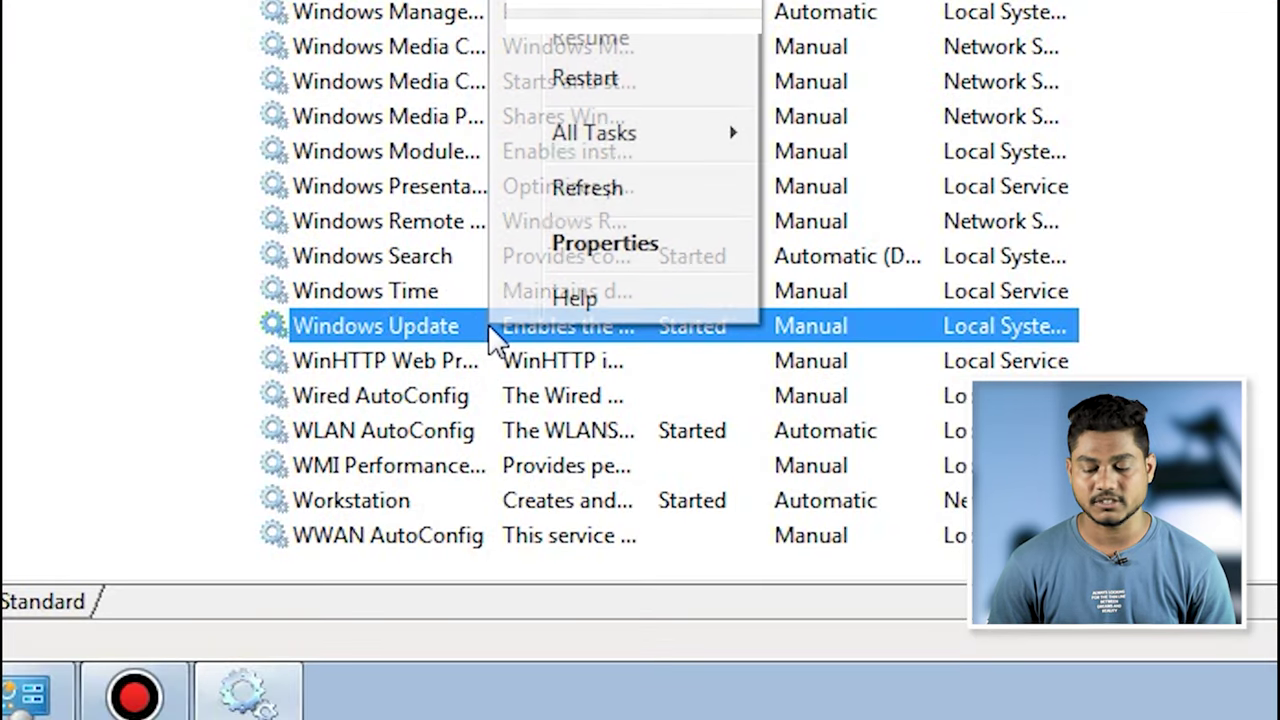
pyautogui.click(620, 255)
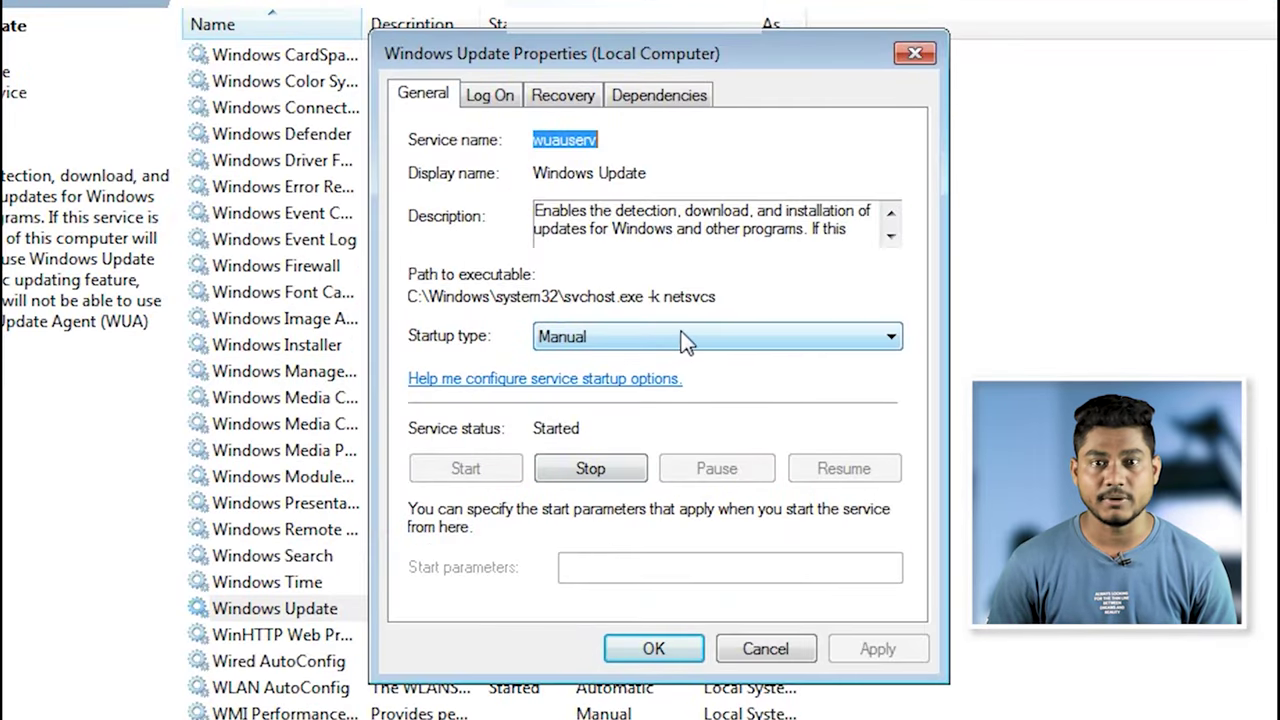
# Set the Windows Update service's startup type to Automatic and apply the change.
pyautogui.click(688, 340)
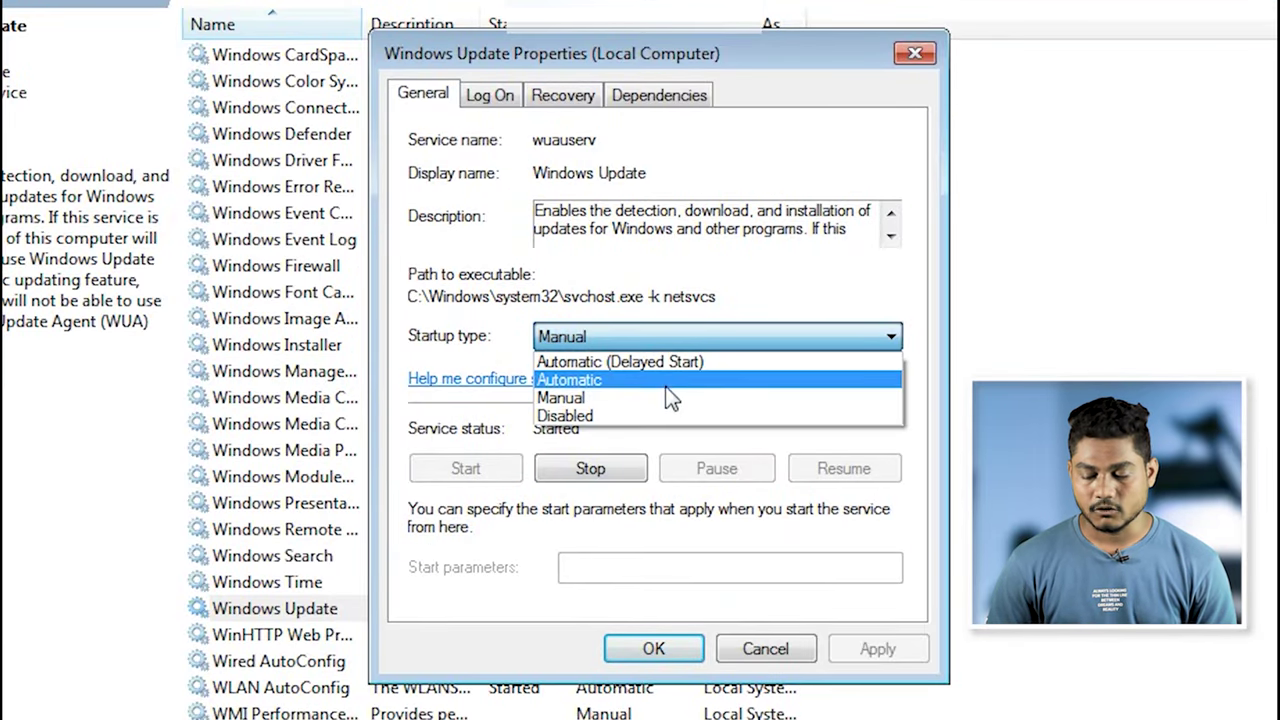
pyautogui.click(668, 382)
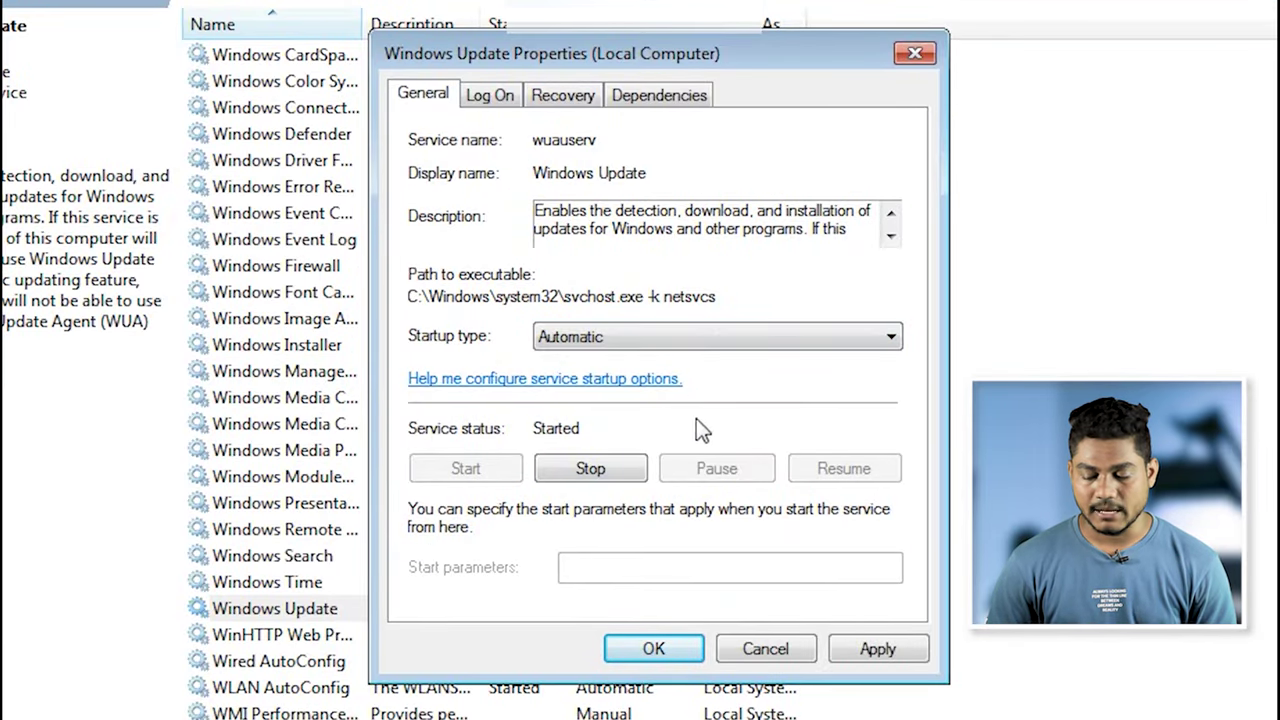
pyautogui.click(877, 655)
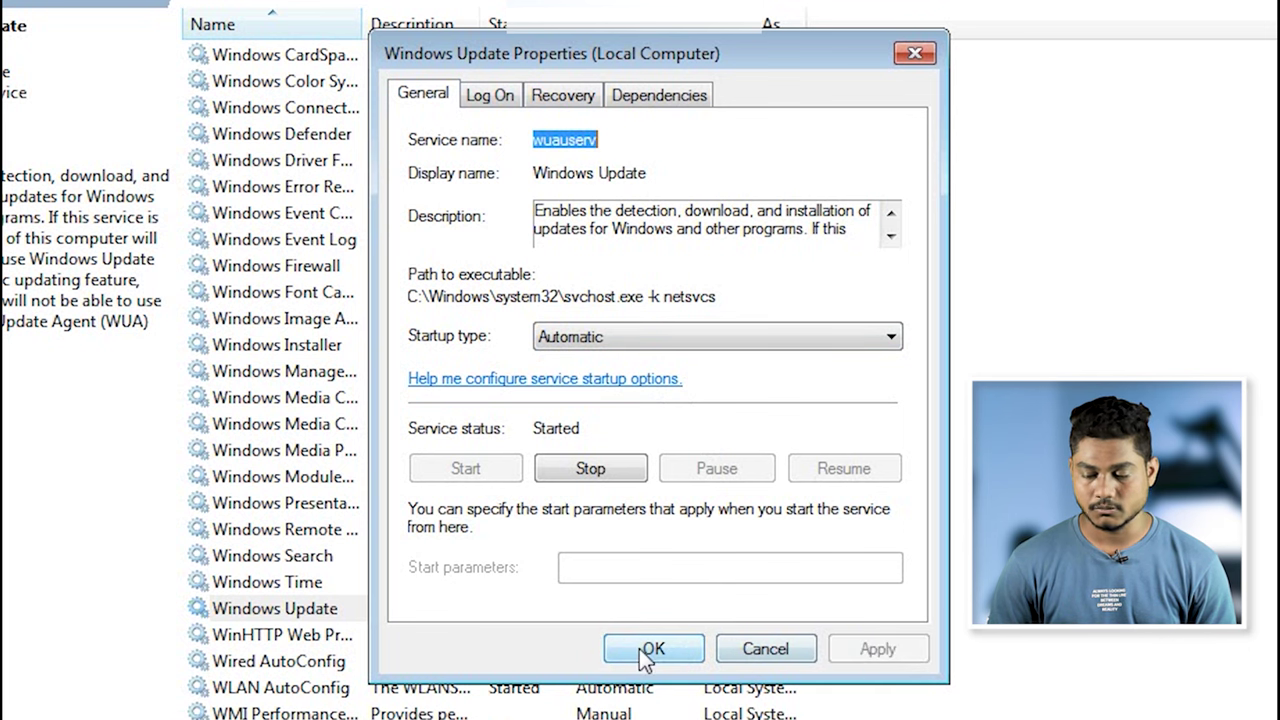
pyautogui.click(651, 652)
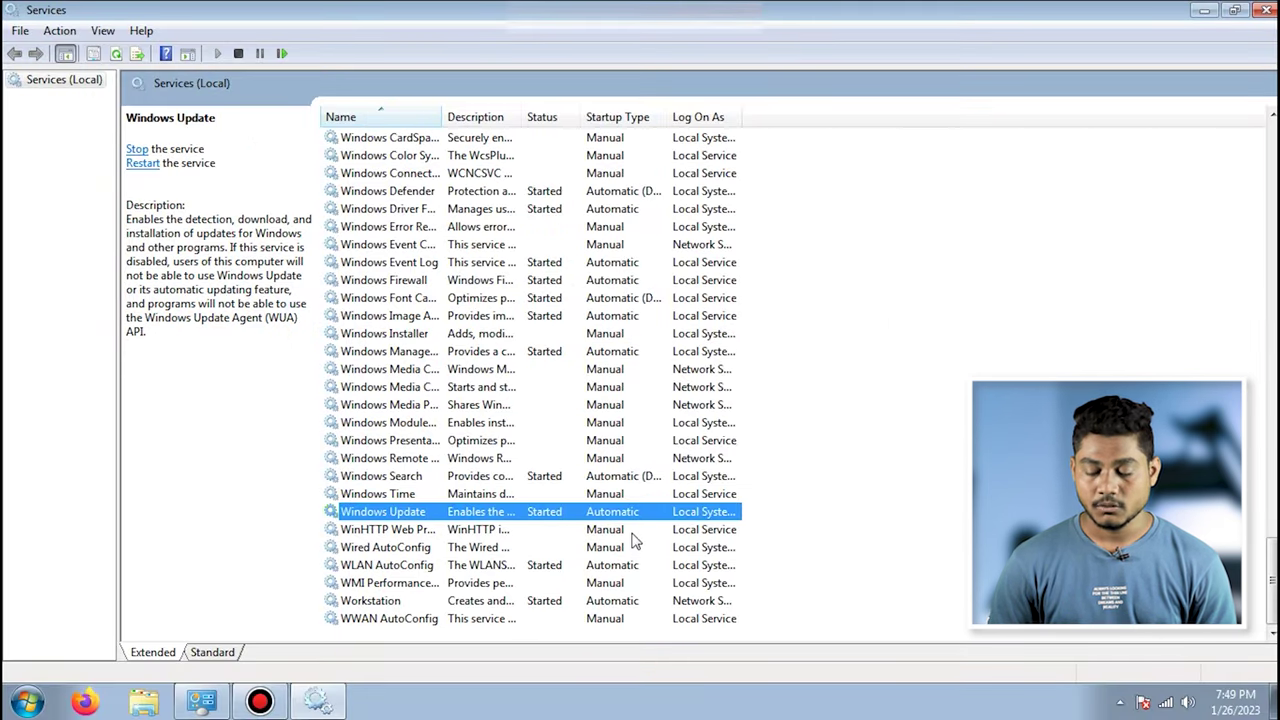
pyautogui.scroll(20, 617, 545)
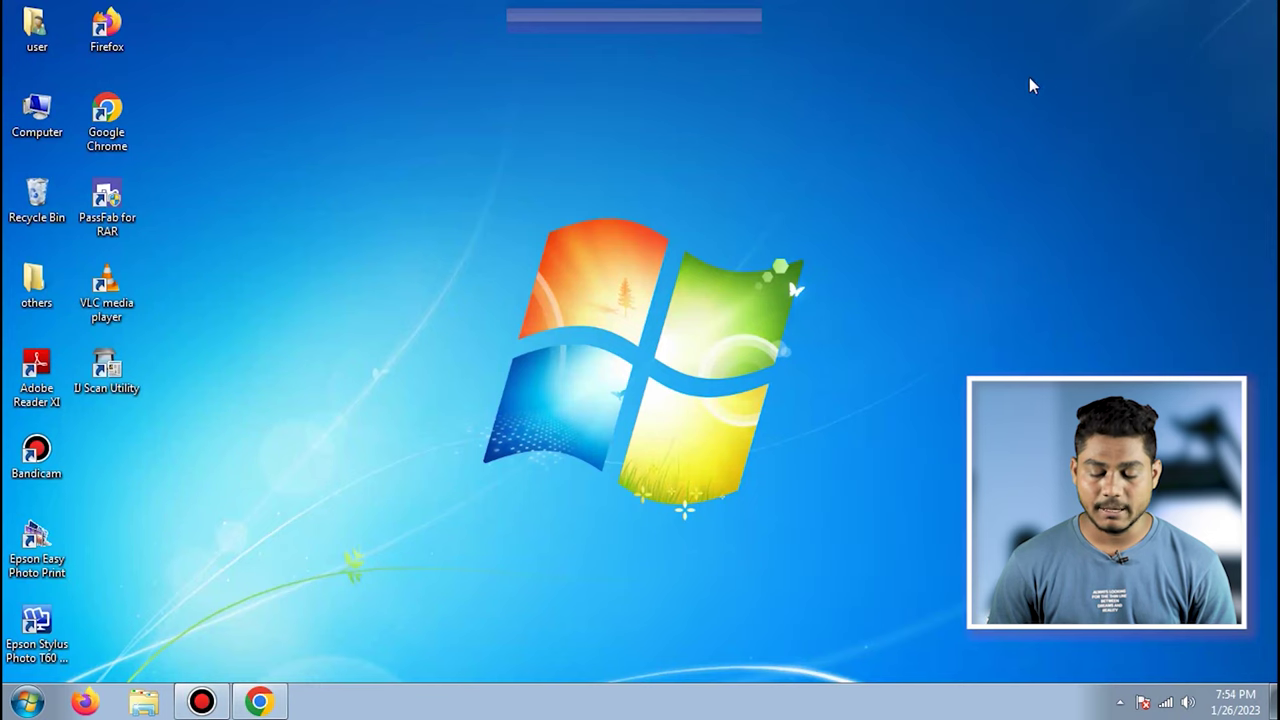
# Open the Windows folder on Local Disk (C:) from Computer.
pyautogui.doubleClick(34, 114)
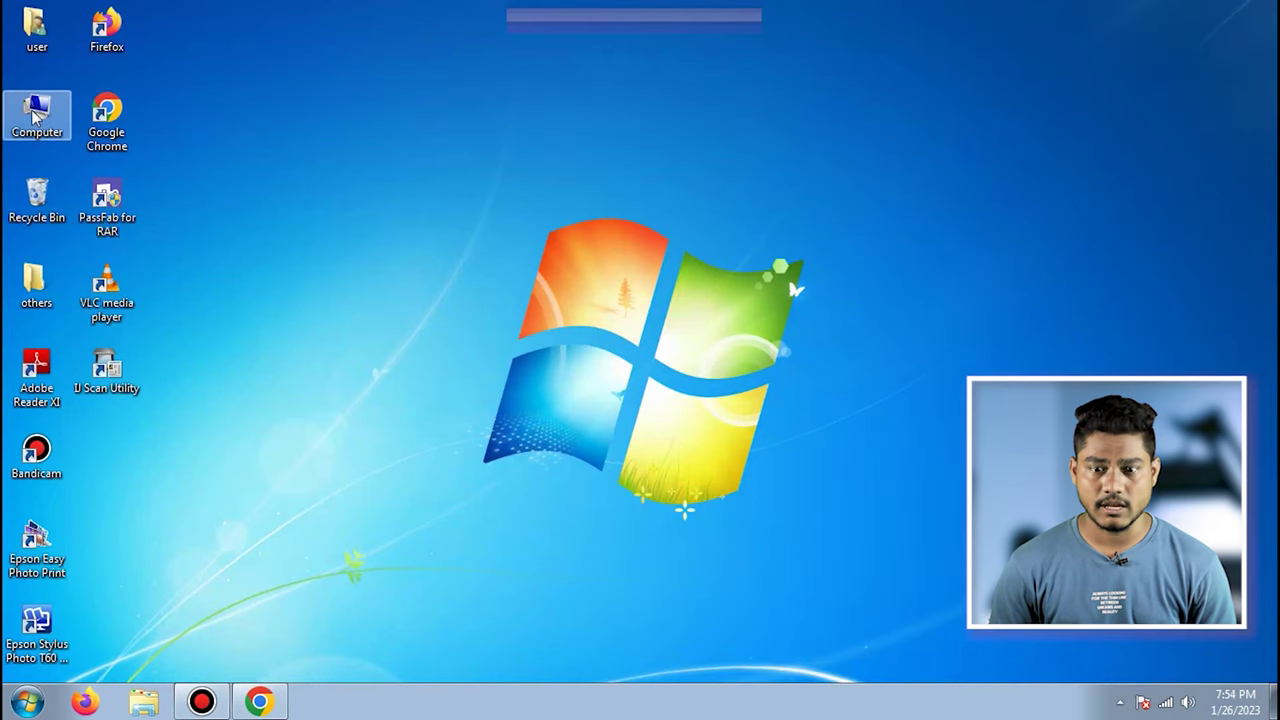
pyautogui.doubleClick(289, 183)
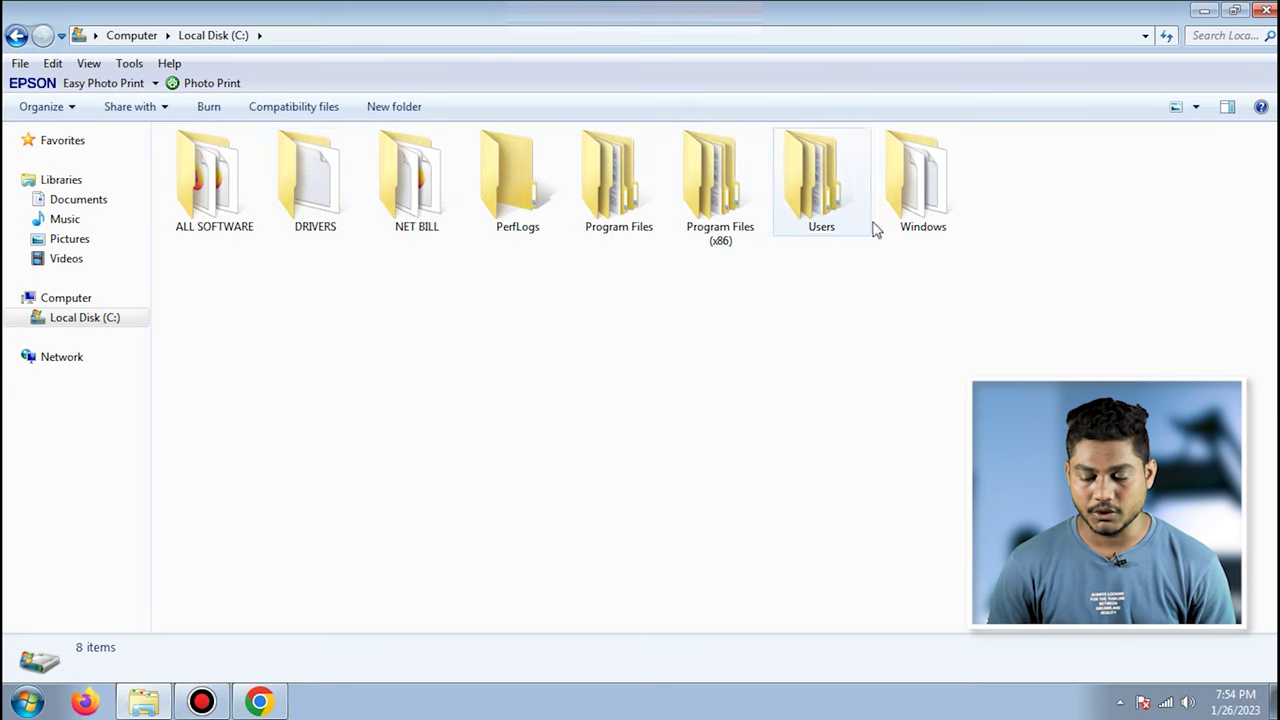
pyautogui.doubleClick(940, 200)
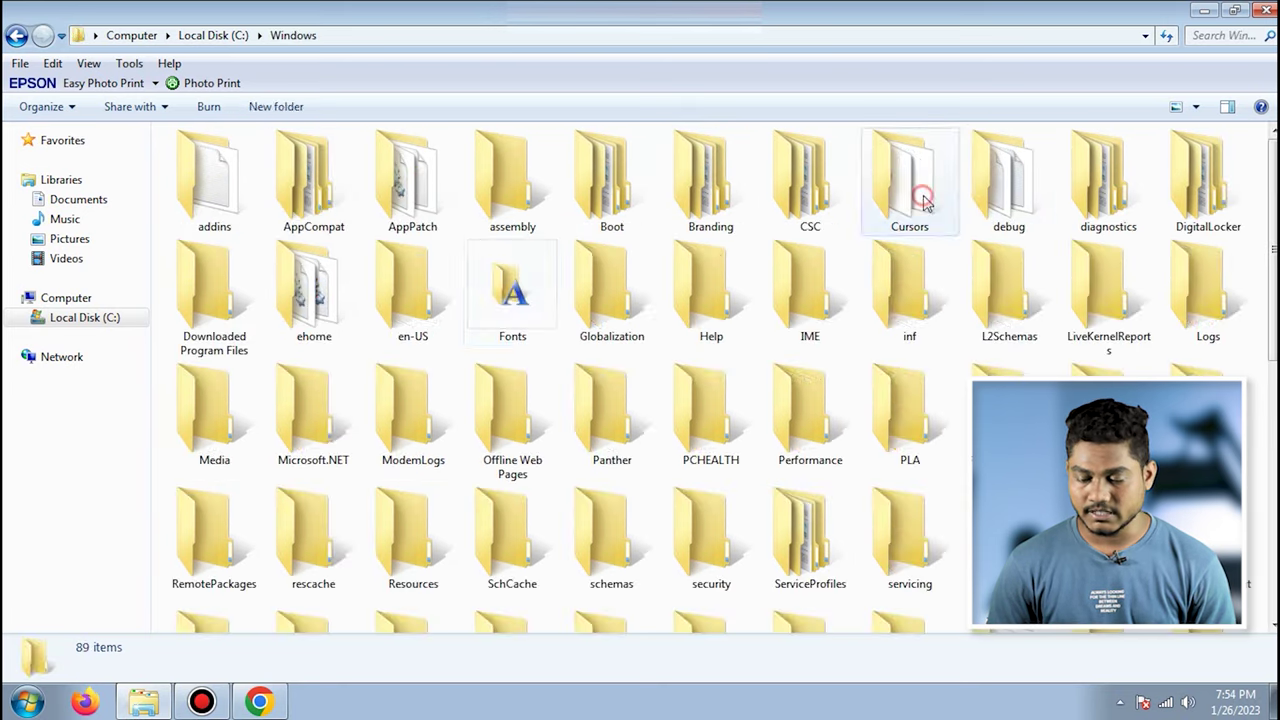
# Change the Windows folder's display from large icons to the Details view.
pyautogui.click(1195, 106)
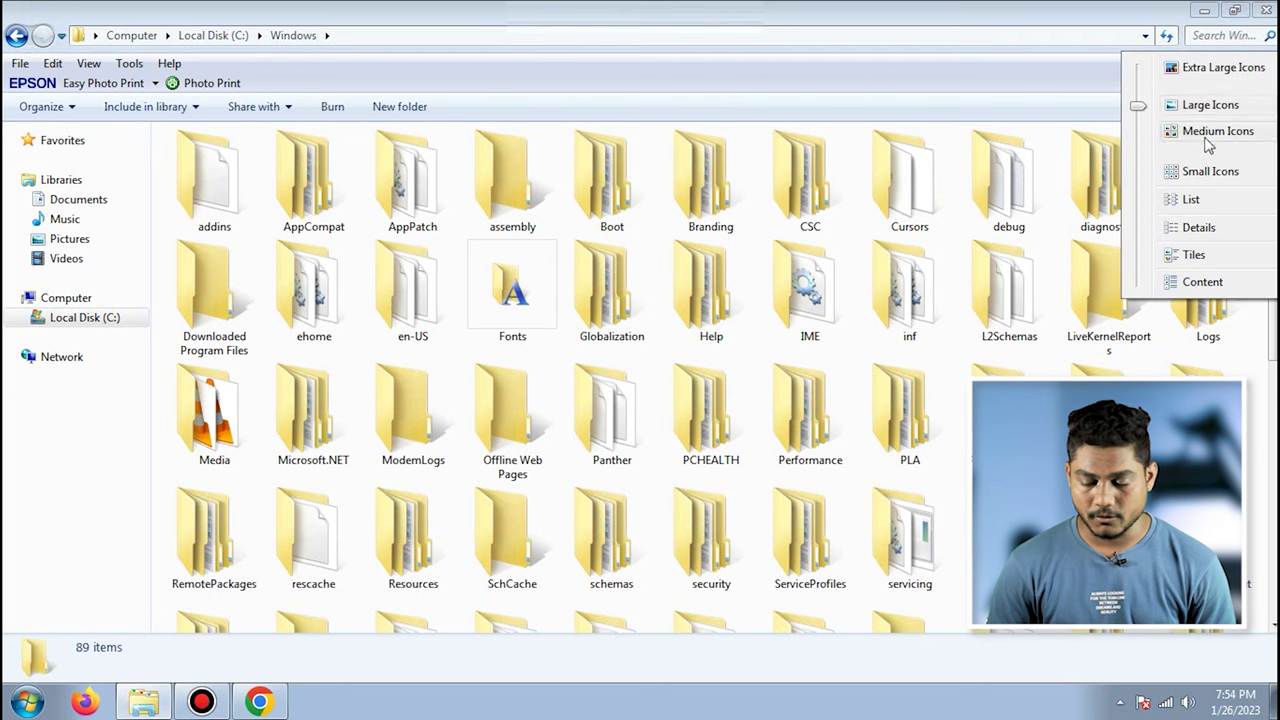
pyautogui.click(1186, 199)
pyautogui.click(1196, 106)
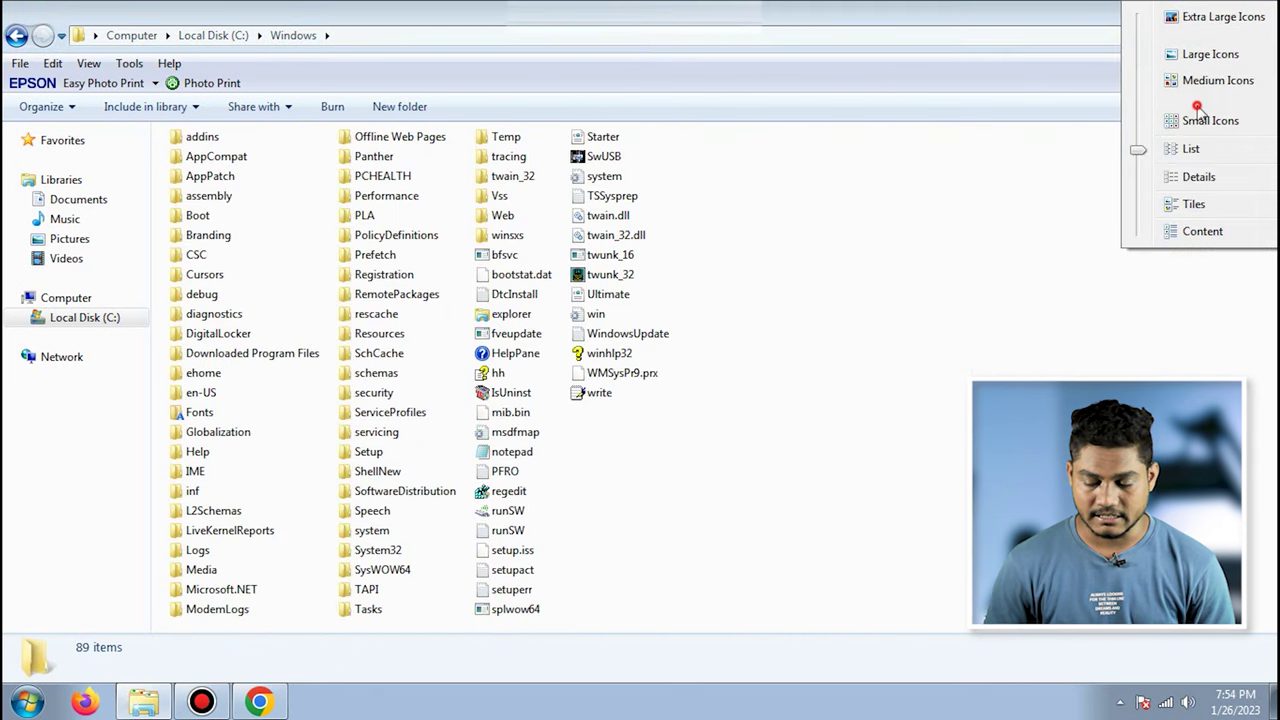
pyautogui.click(1200, 231)
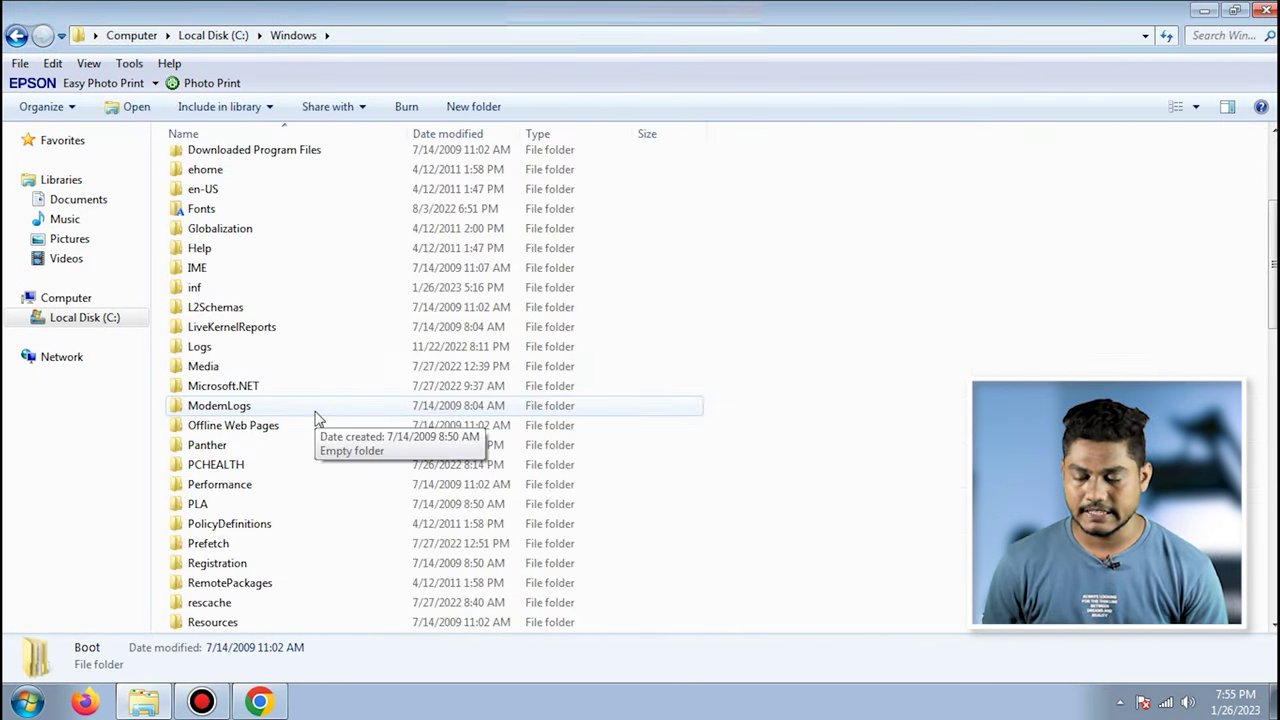
# Find the SoftwareDistribution folder inside the Windows folder and open it.
pyautogui.scroll(-3, 316, 412)
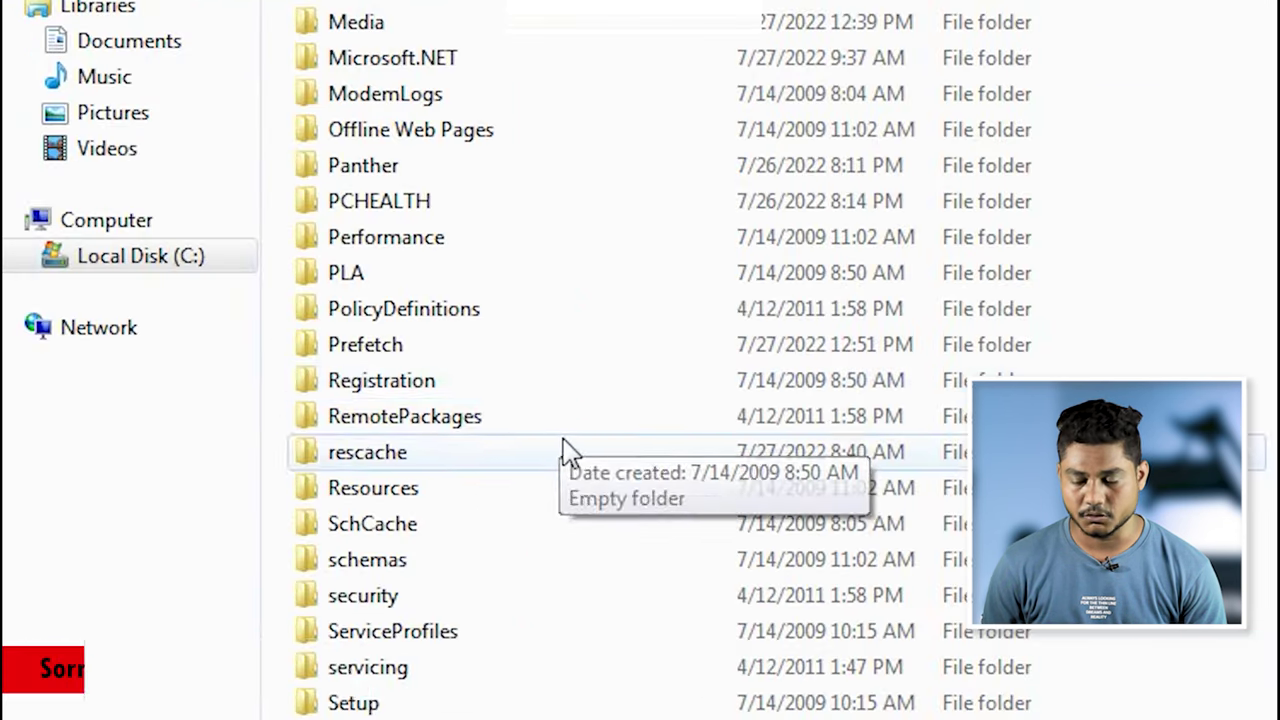
pyautogui.scroll(-2, 316, 395)
pyautogui.click(500, 562)
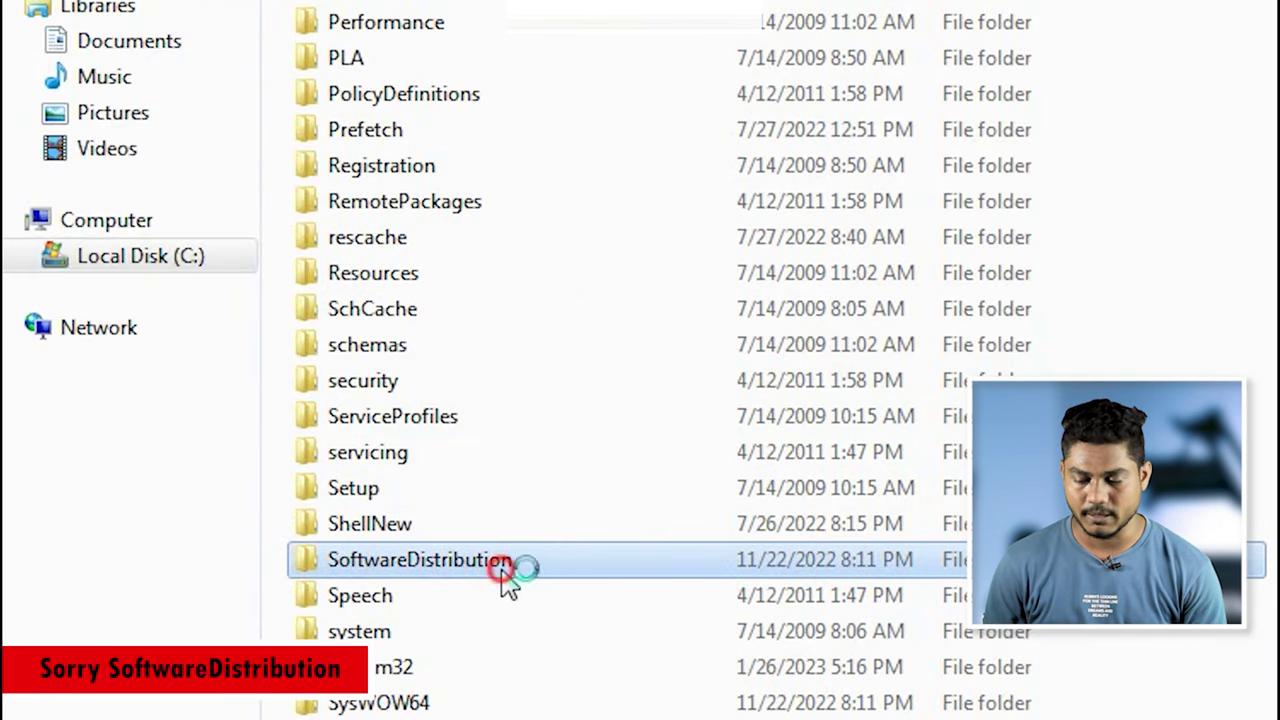
pyautogui.scroll(-1, 534, 571)
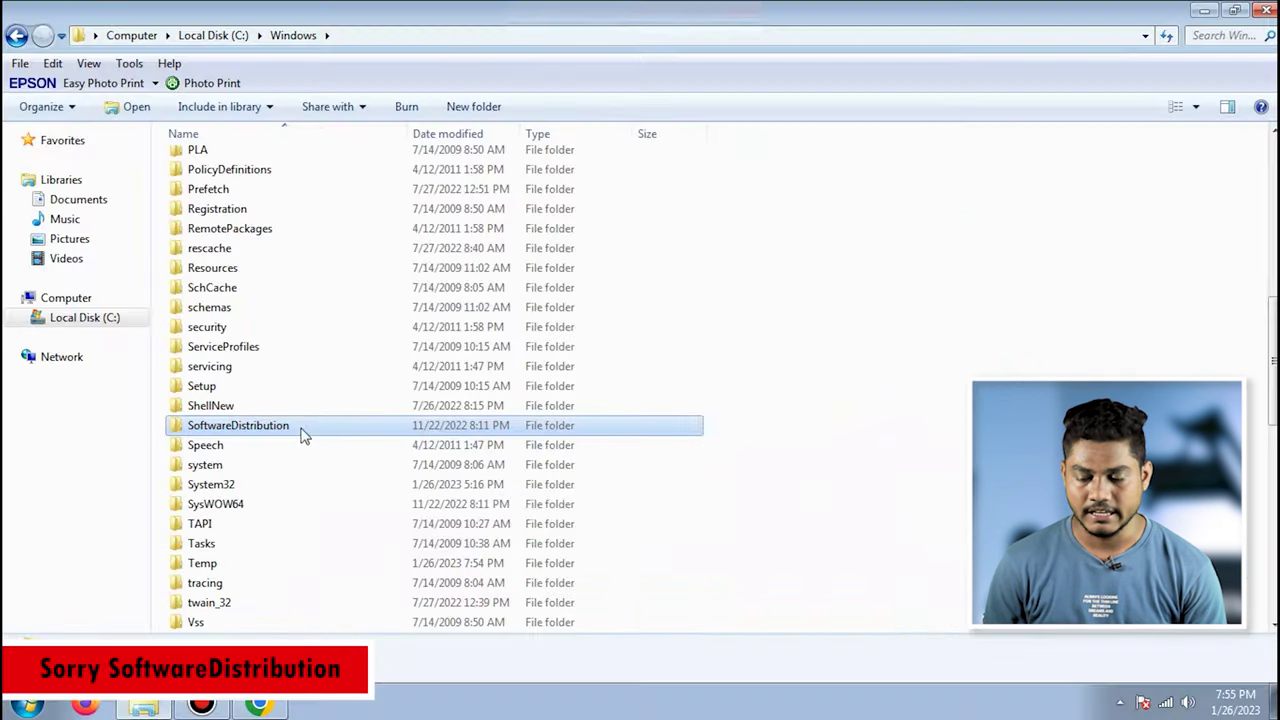
pyautogui.doubleClick(303, 435)
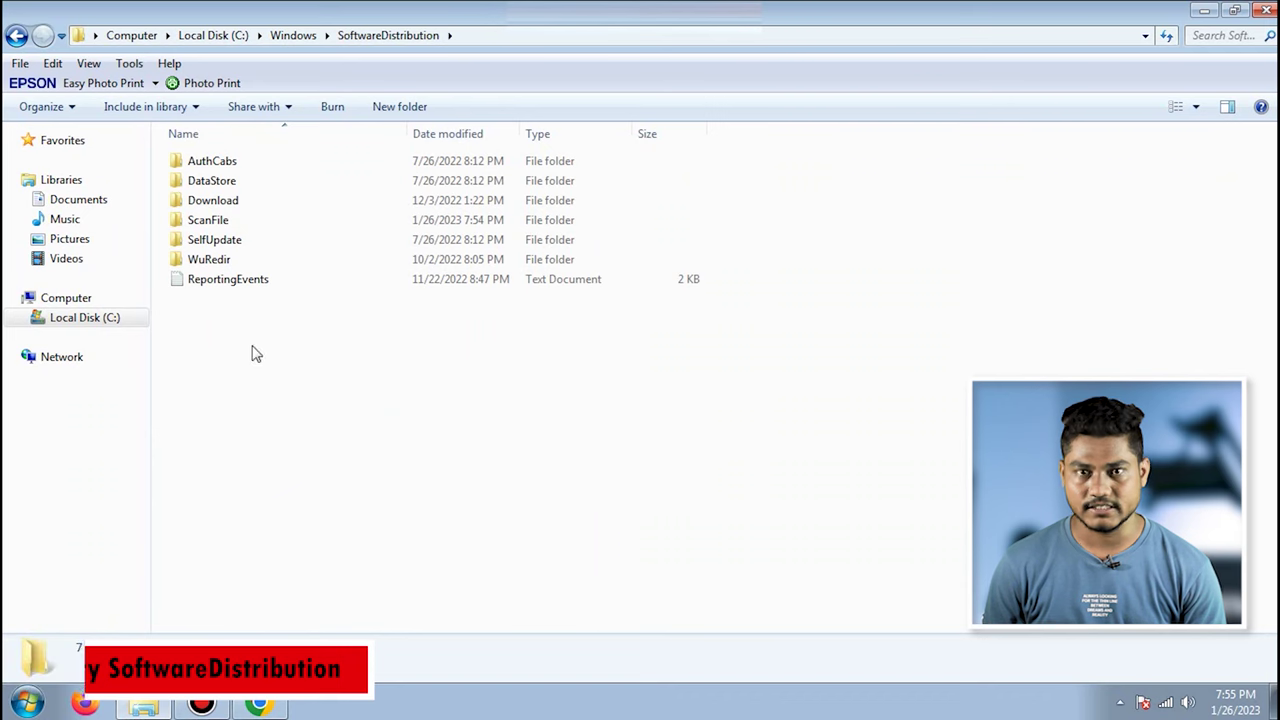
# Delete all contents of SoftwareDistribution with administrator permission, skipping the in-use DataStore and ReportingEvents items, and minimize the window.
pyautogui.moveTo(232, 350); pyautogui.dragTo(382, 160)
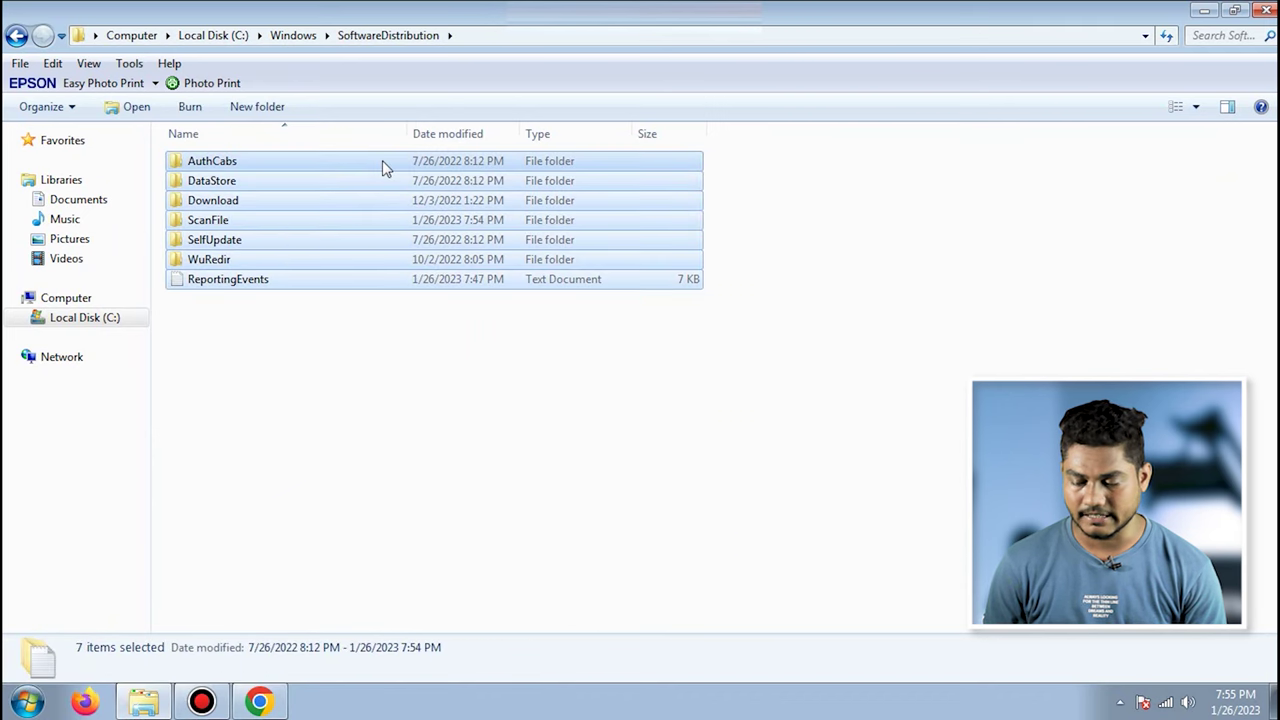
pyautogui.press('Delete')
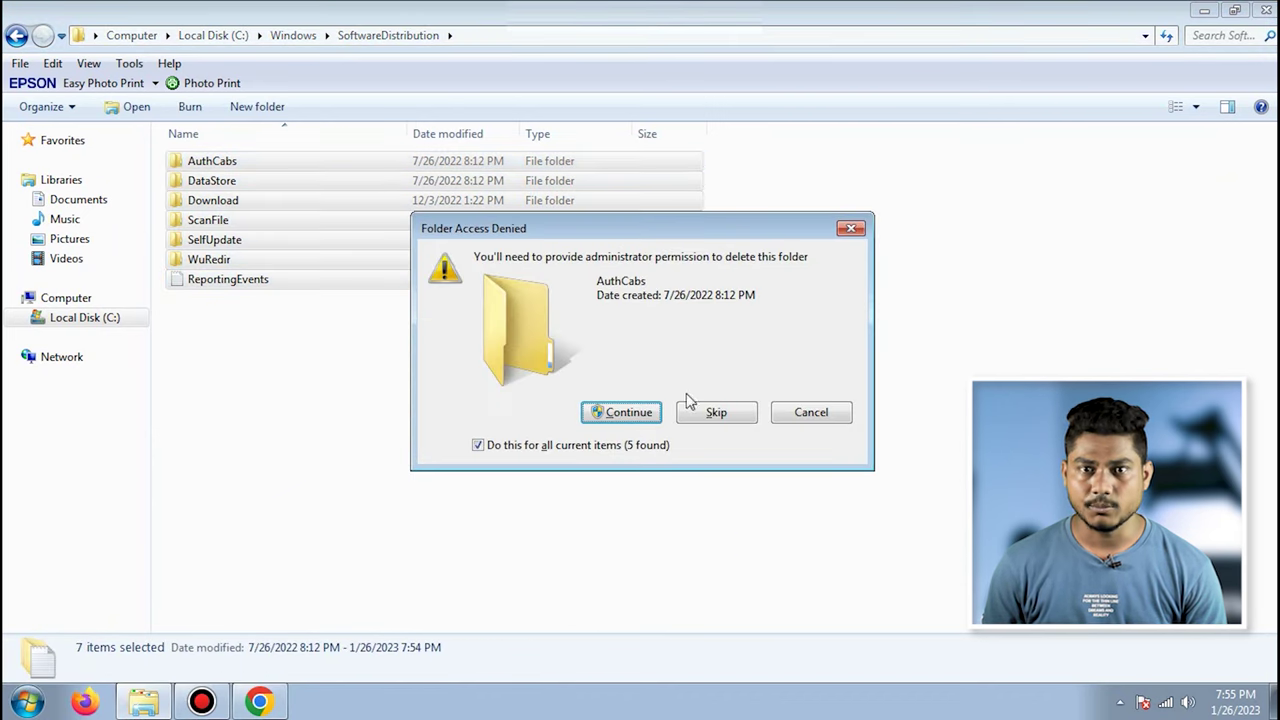
pyautogui.click(641, 414)
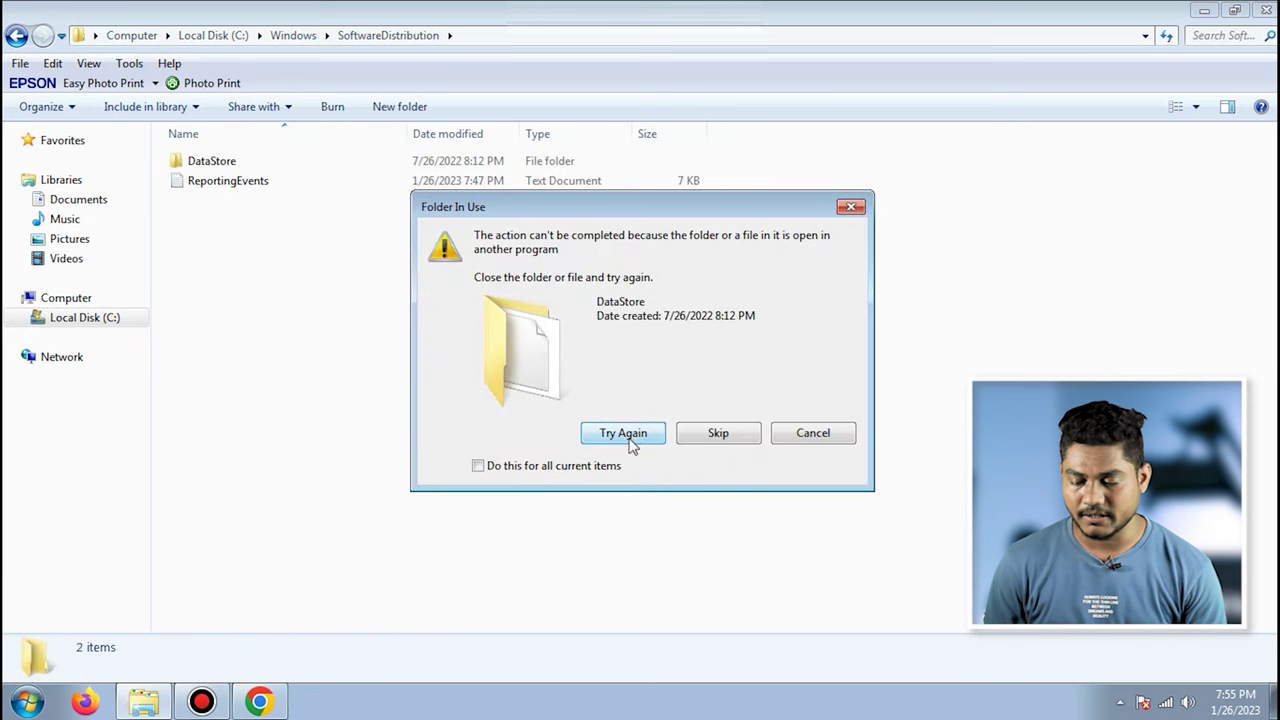
pyautogui.click(716, 434)
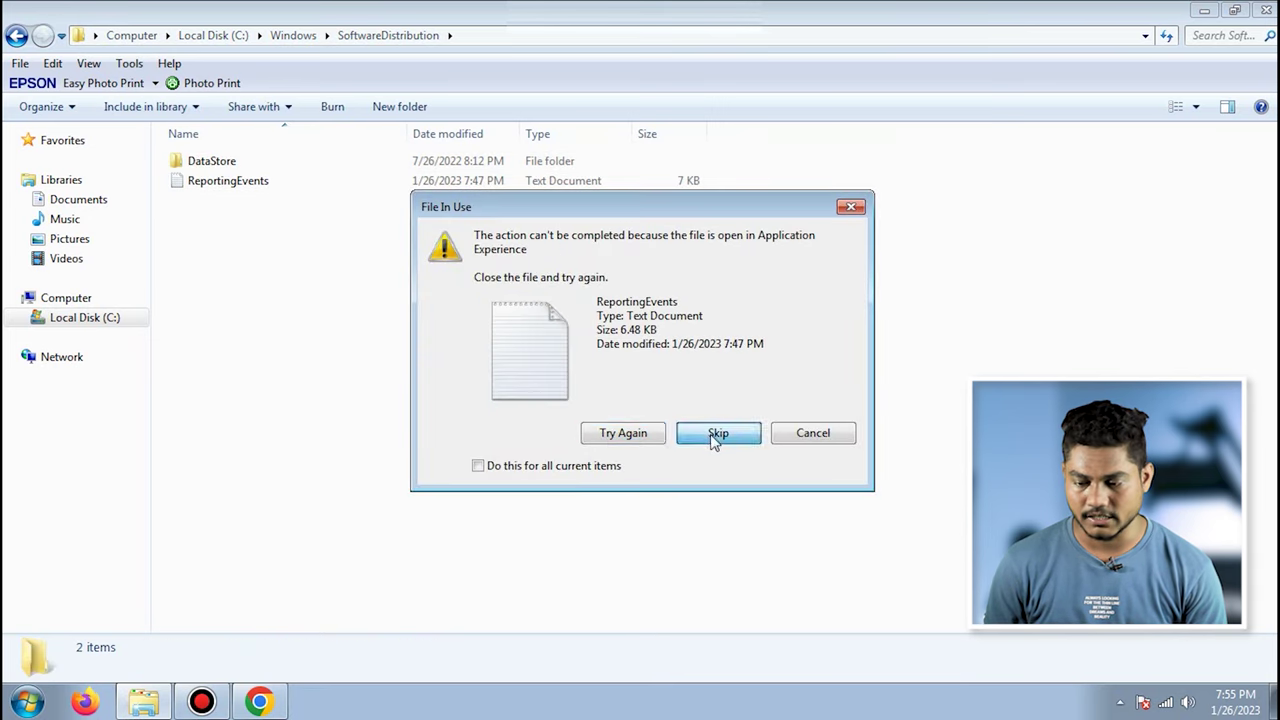
pyautogui.click(716, 434)
pyautogui.click(1204, 9)
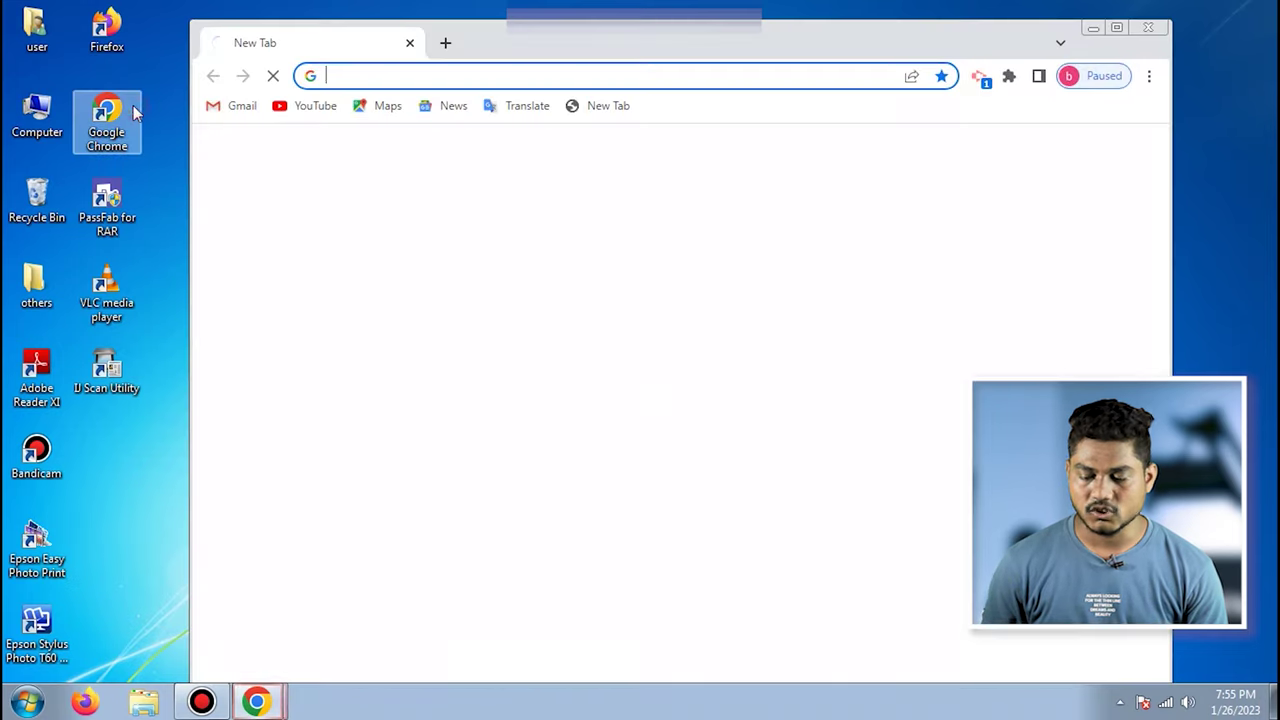
# Maximize Chrome, search Google for "windows 7 updater", and open Microsoft's download page for the Windows 7 x64 update KB3102810.
pyautogui.click(1114, 26)
pyautogui.click(514, 390)
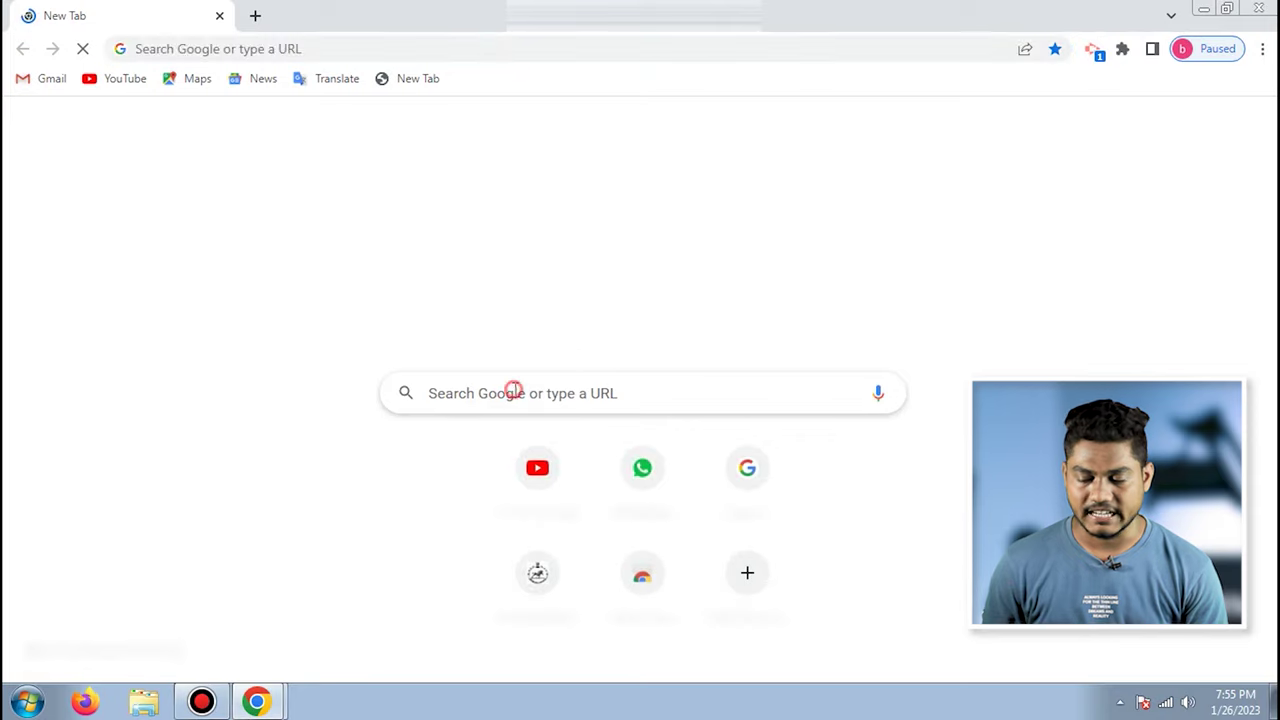
pyautogui.write('w')
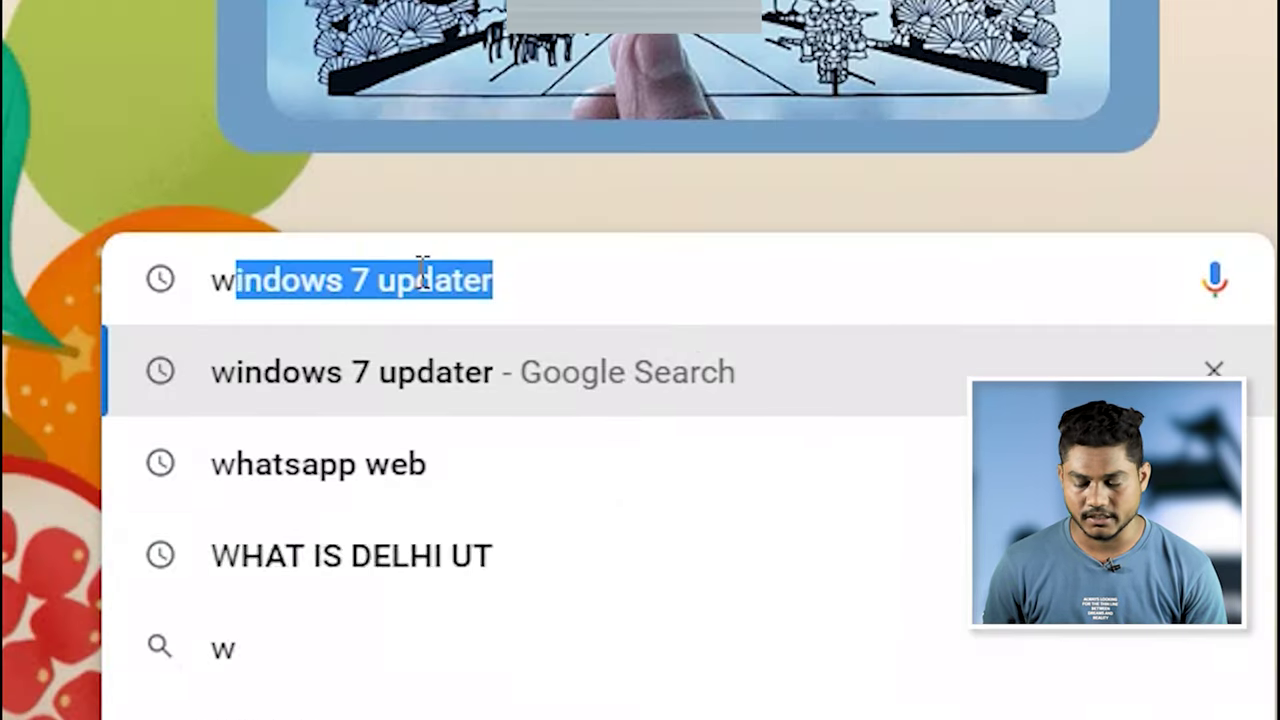
pyautogui.write('indows ')
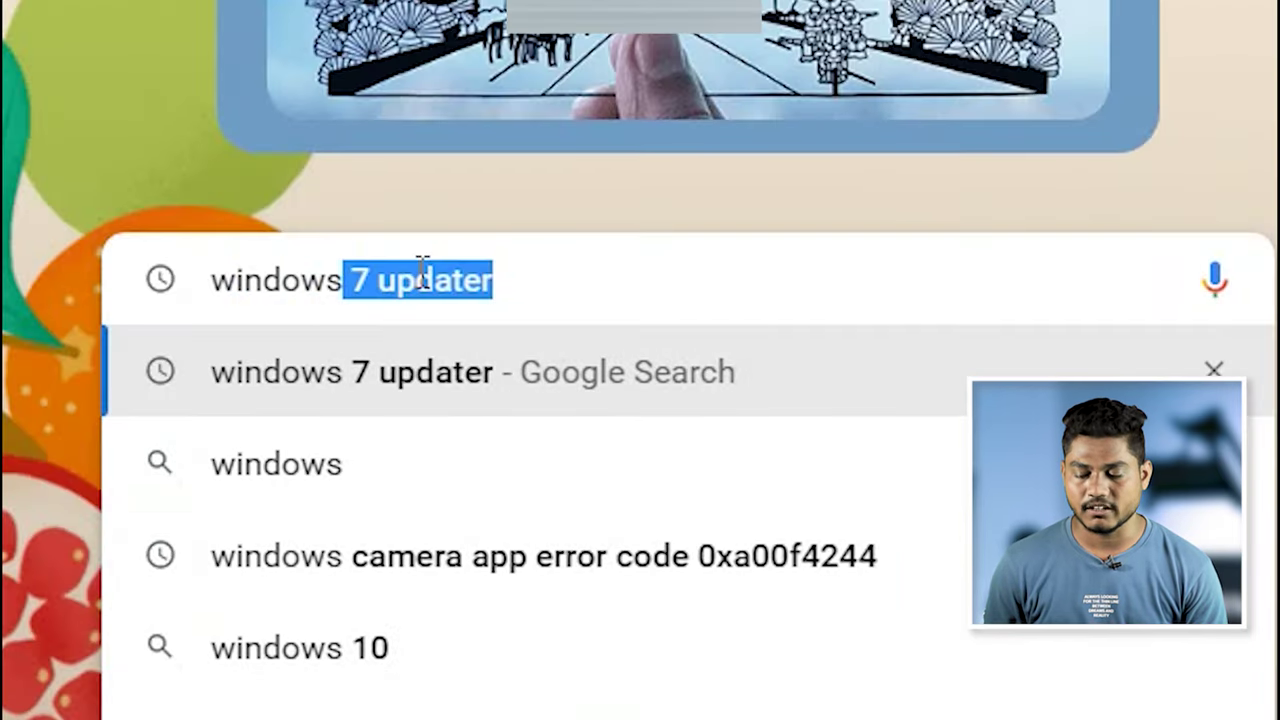
pyautogui.write('7')
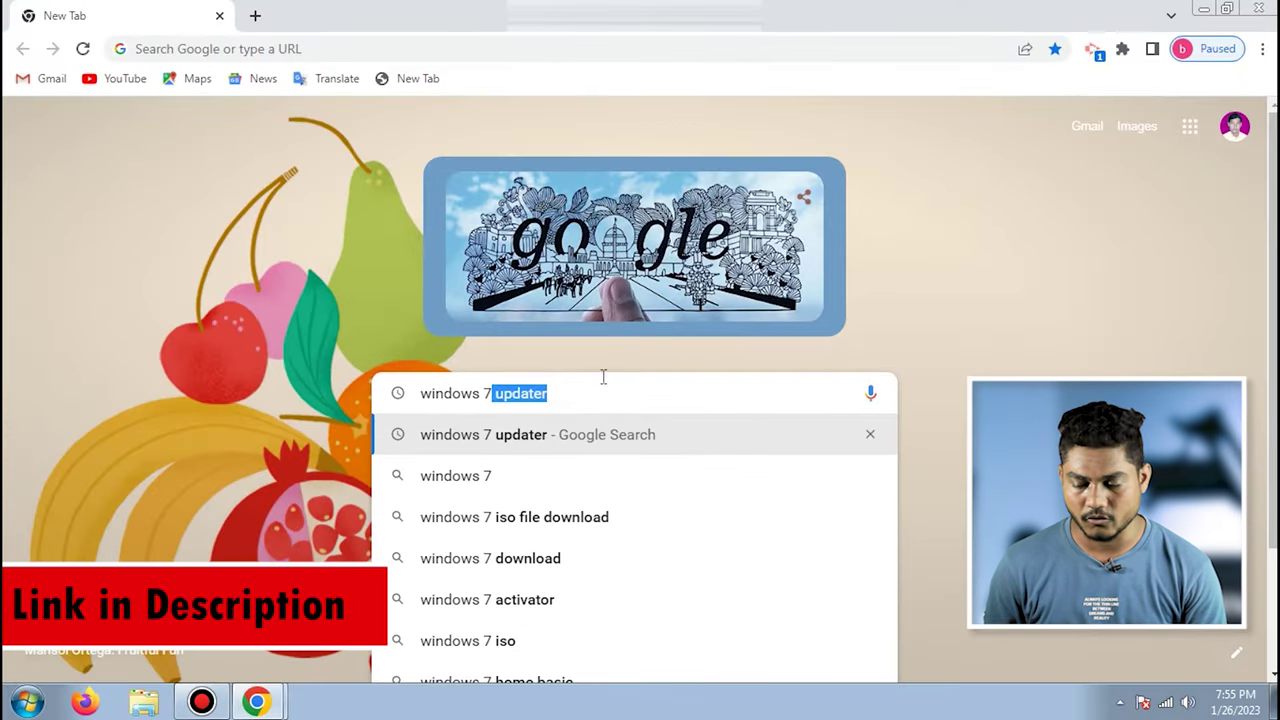
pyautogui.click(571, 323)
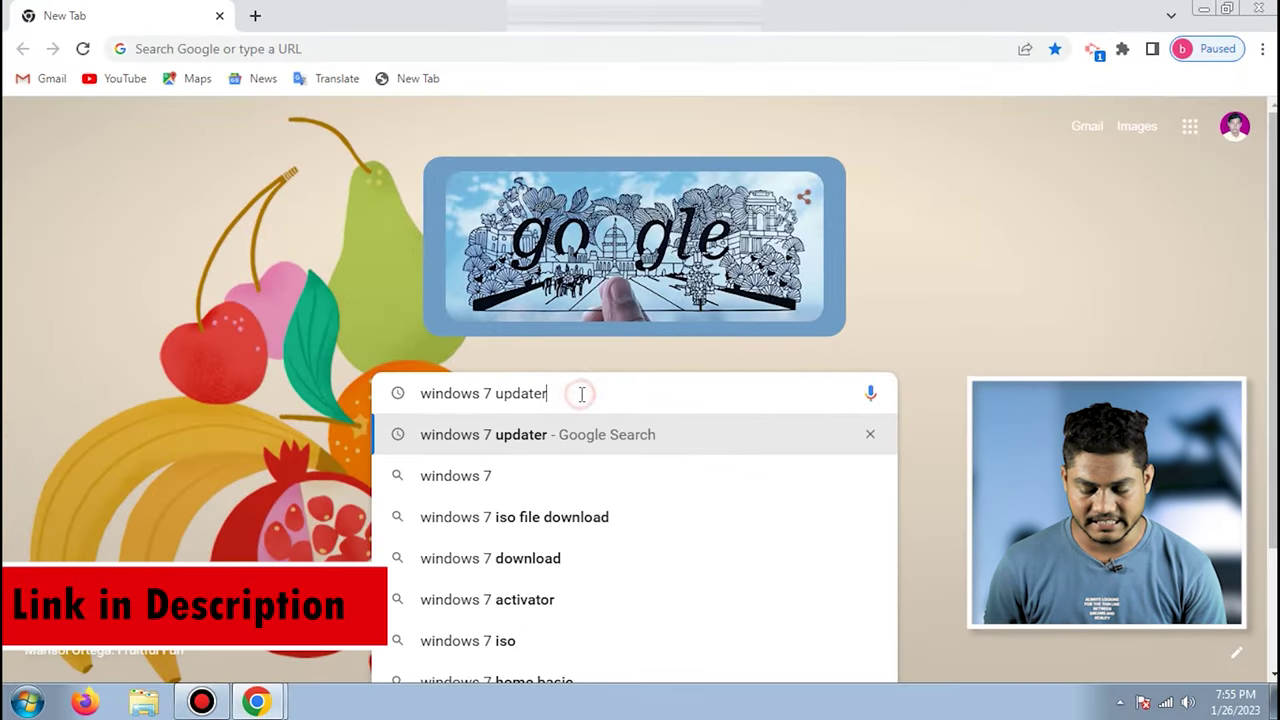
pyautogui.press('Return')
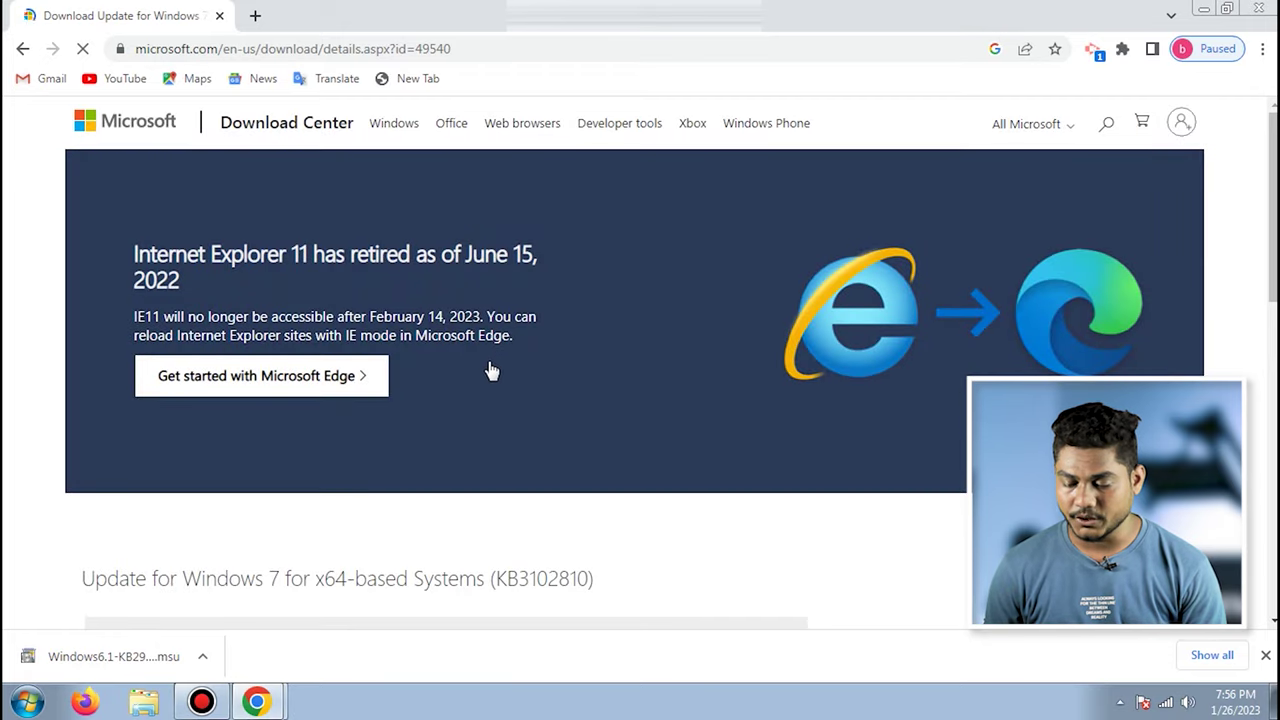
pyautogui.scroll(-3, 488, 375)
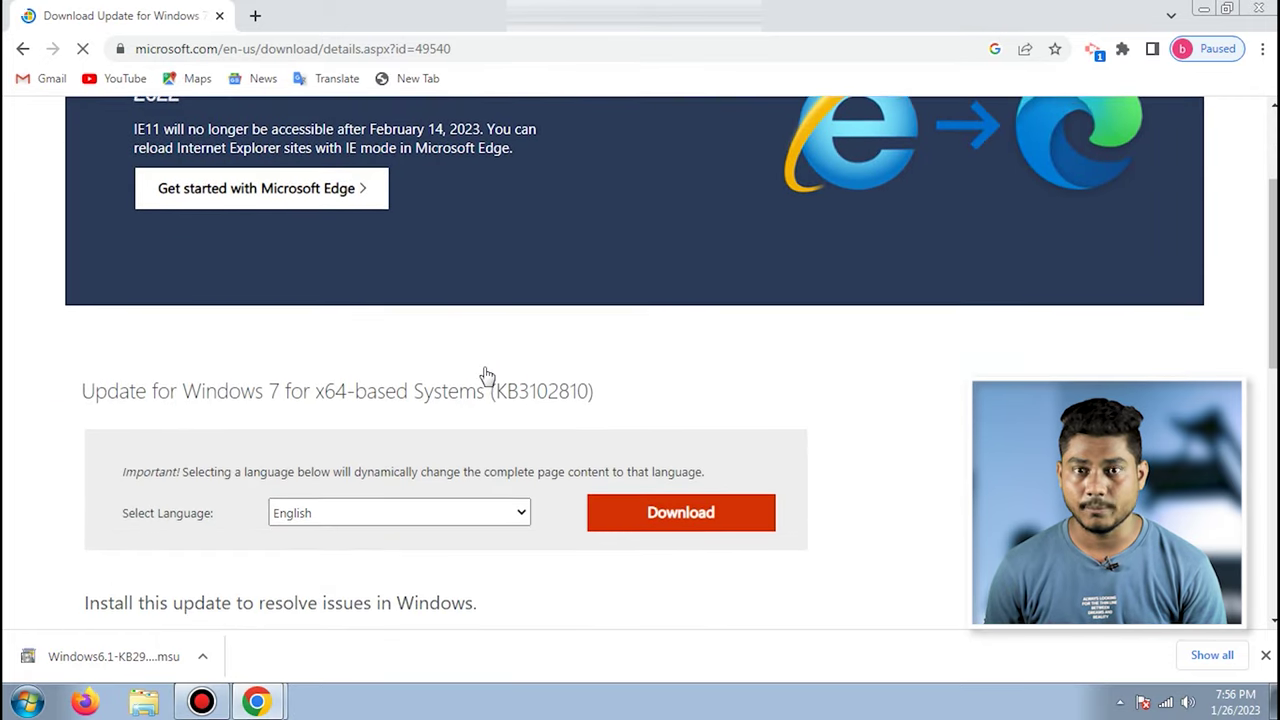
pyautogui.scroll(-1, 485, 375)
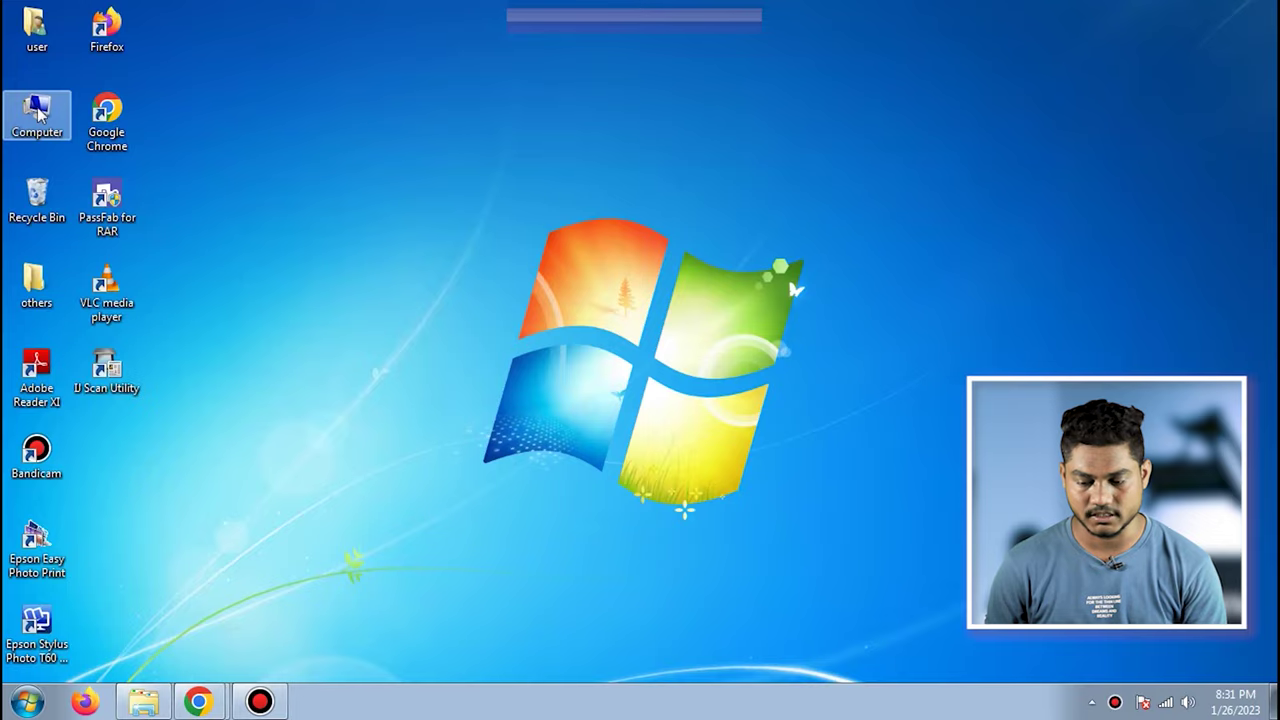
# Open the properties of Computer to check the Windows edition and system type.
pyautogui.rightClick(38, 106)
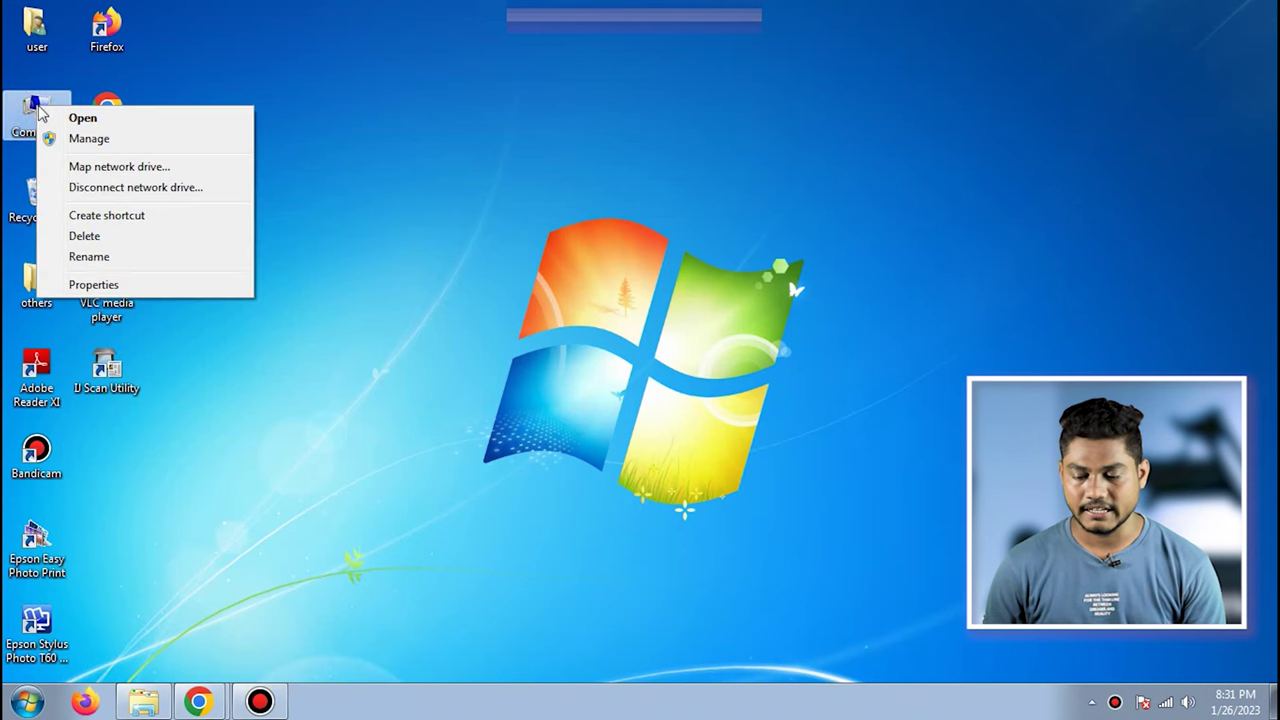
pyautogui.click(157, 285)
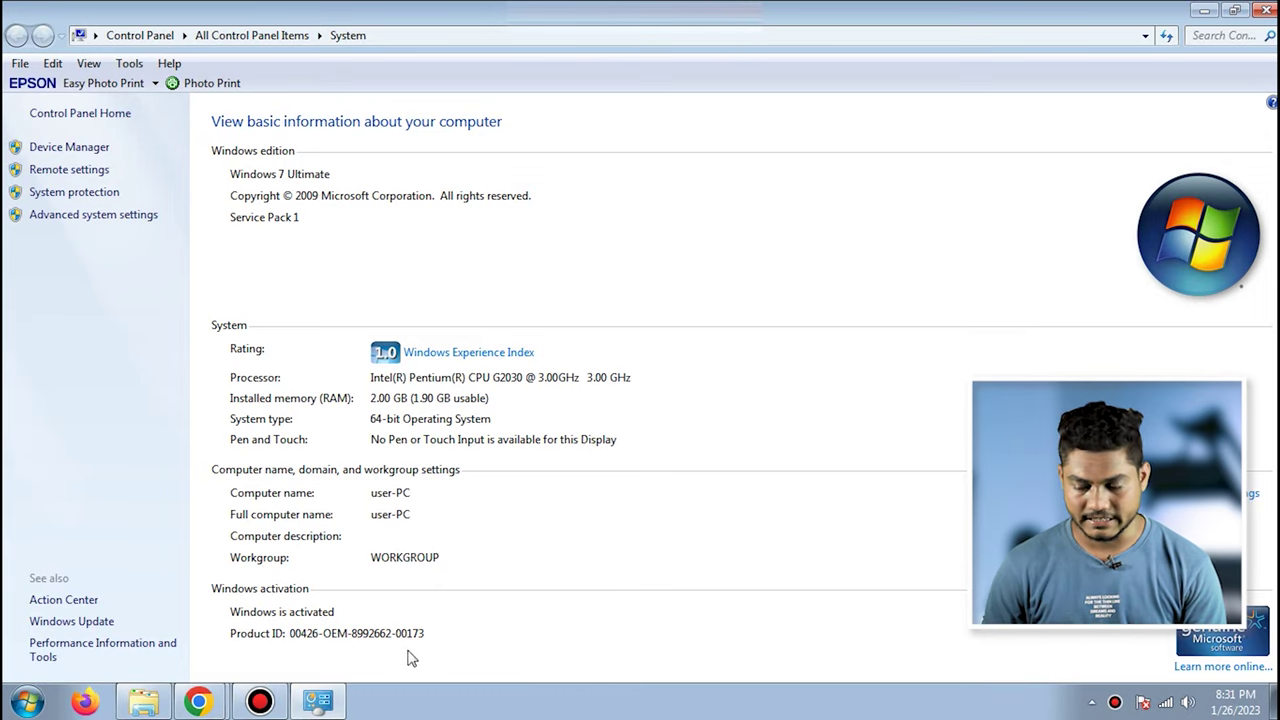
pyautogui.click(466, 555)
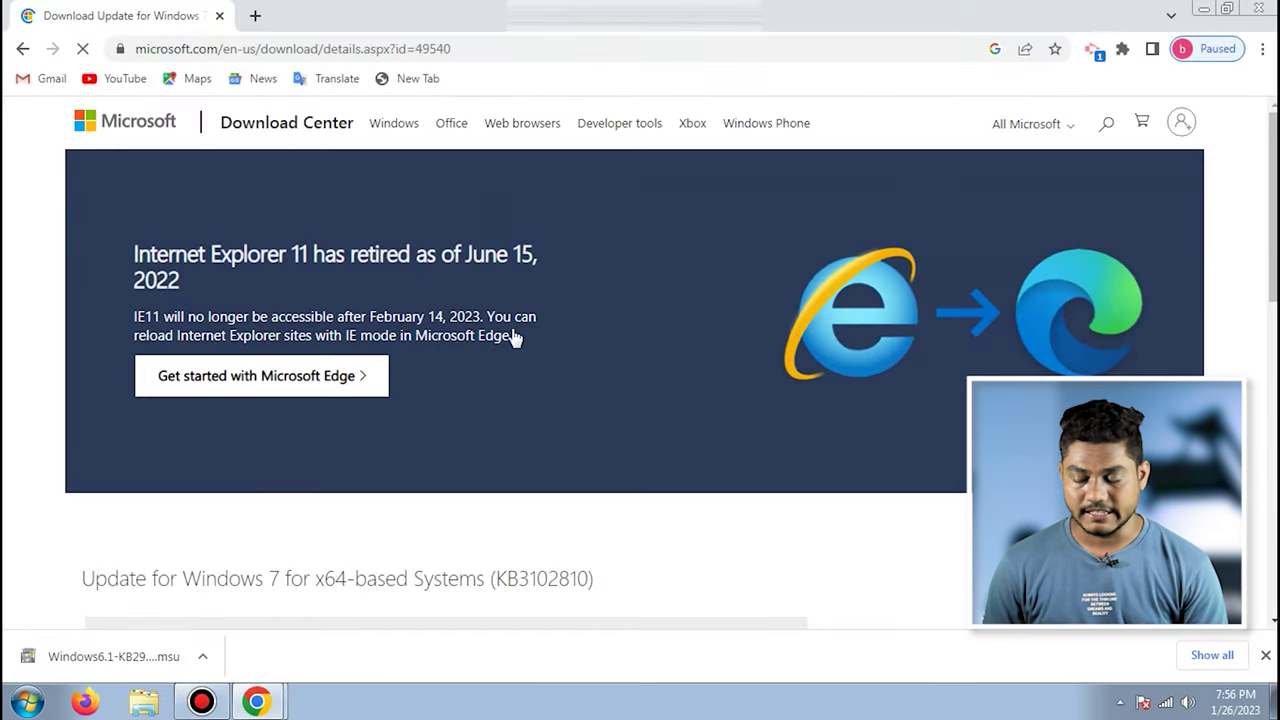
# Download Update for Windows 7 for x64-based Systems (KB3102810) from the Microsoft Download Center page.
pyautogui.scroll(-2, 486, 374)
pyautogui.scroll(-3, 486, 376)
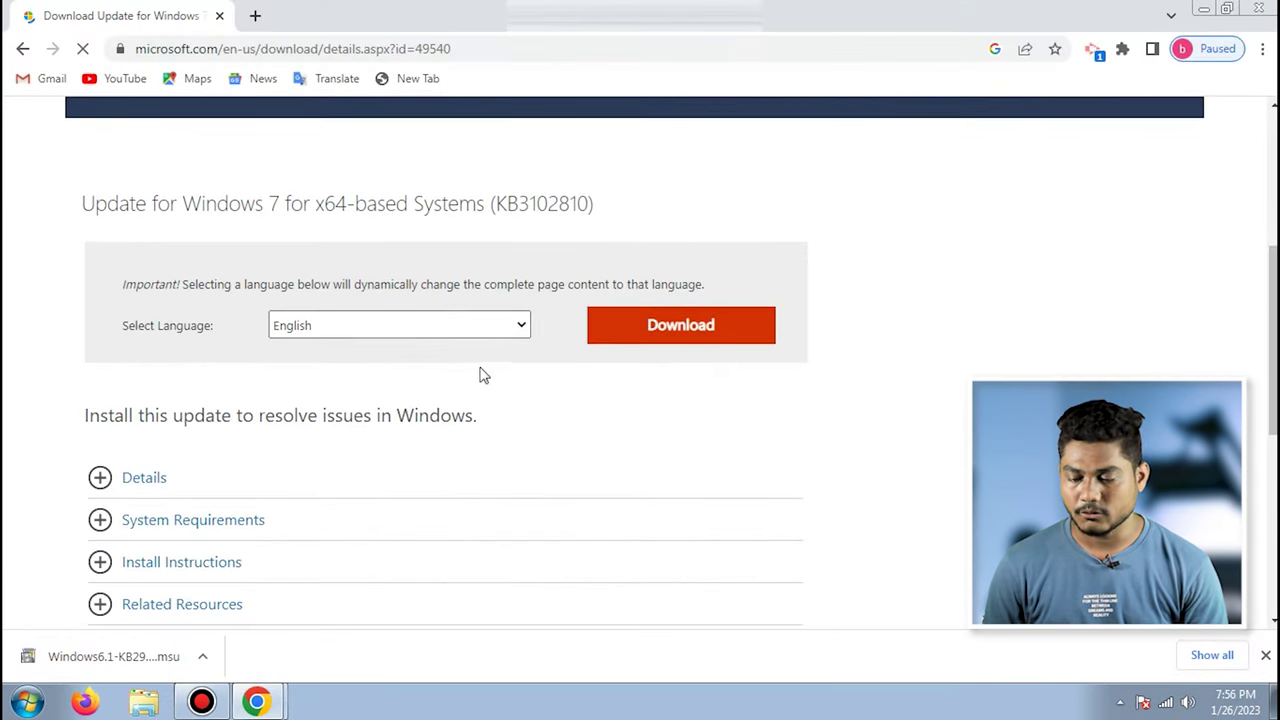
pyautogui.click(709, 332)
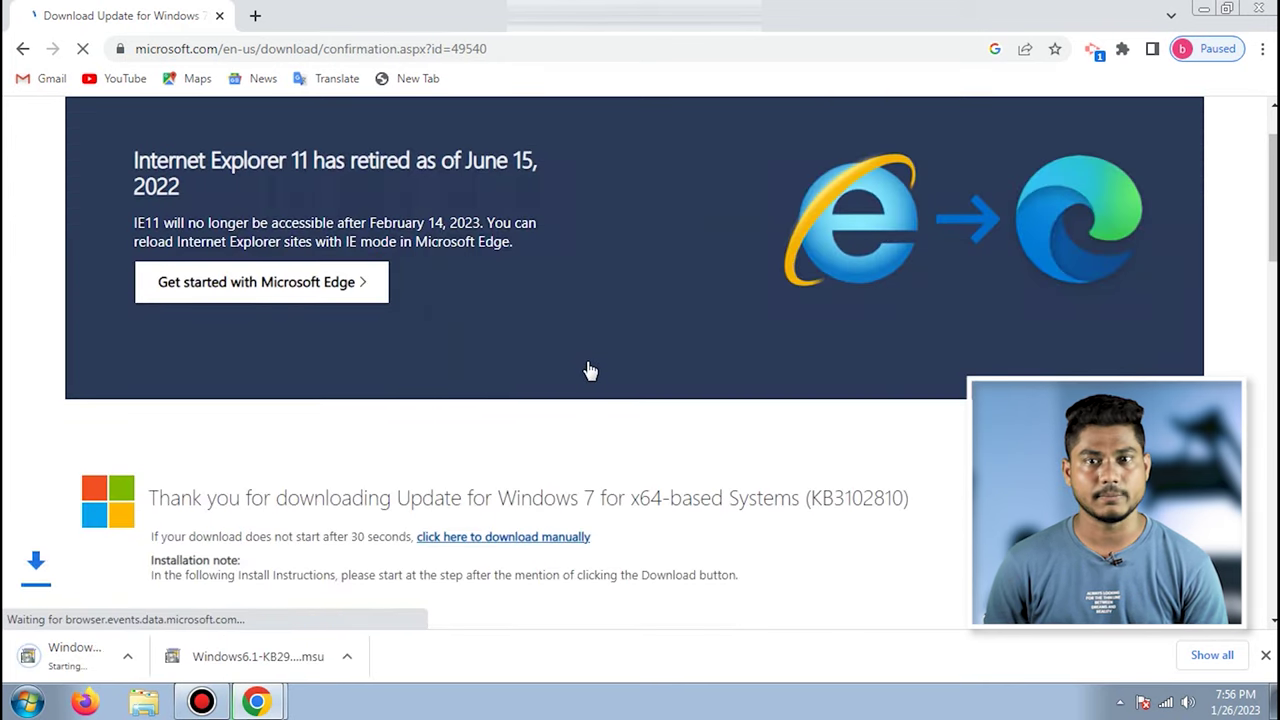
pyautogui.scroll(-2, 589, 366)
# Show the downloaded Windows6.1-KB3102810-x64.msu in its folder, move it to the Music library, and display that library with large icons.
pyautogui.hotkey('ctrl', 'j')
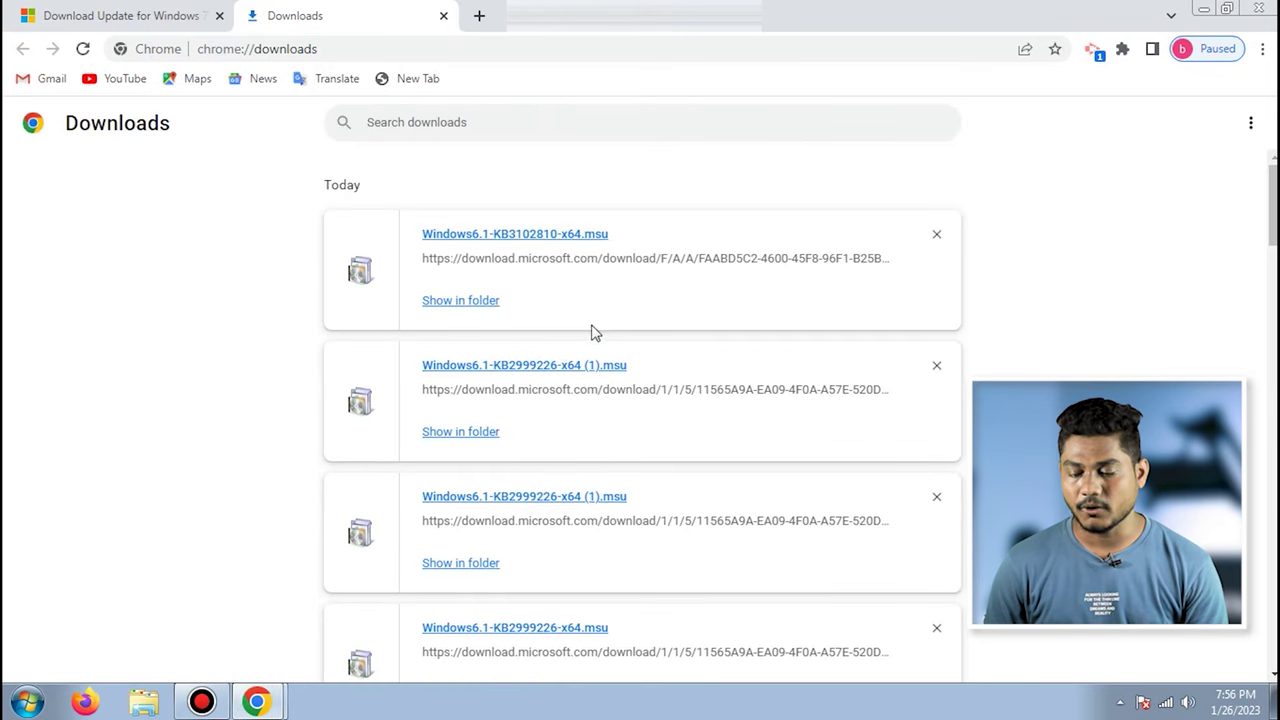
pyautogui.click(467, 303)
pyautogui.moveTo(895, 558); pyautogui.dragTo(103, 220)
pyautogui.click(120, 221)
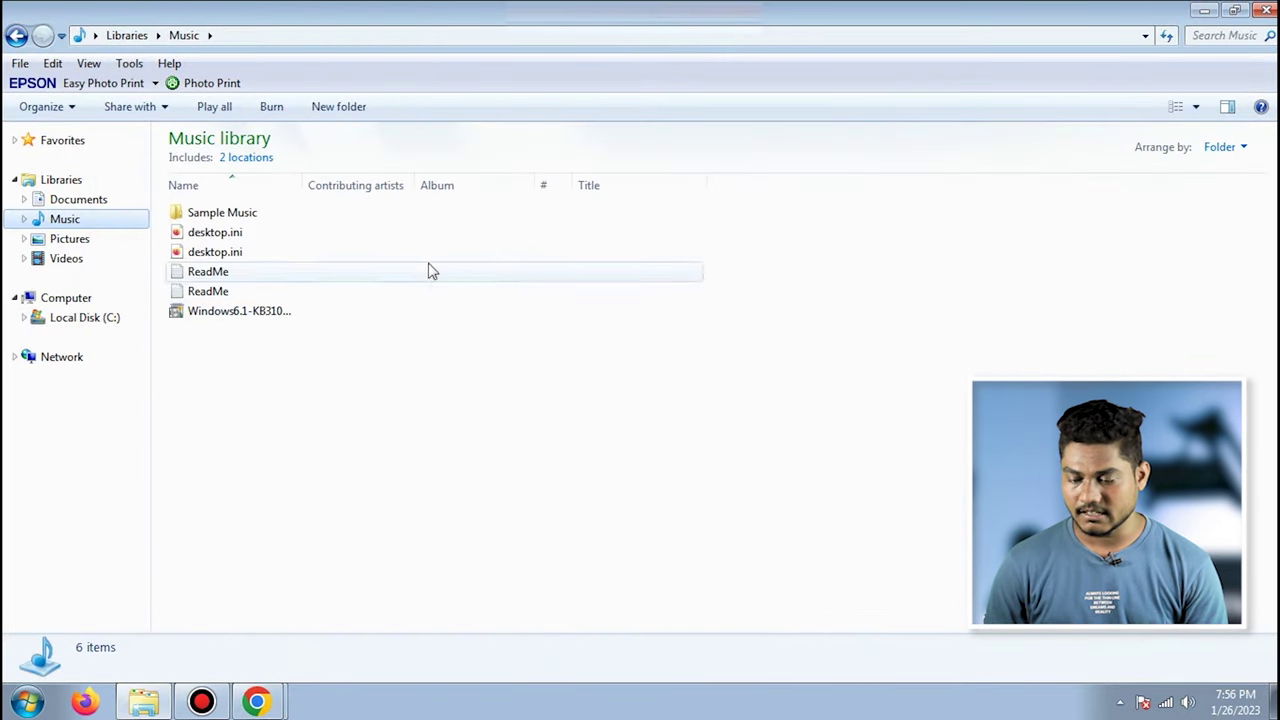
pyautogui.click(1195, 106)
pyautogui.click(1208, 52)
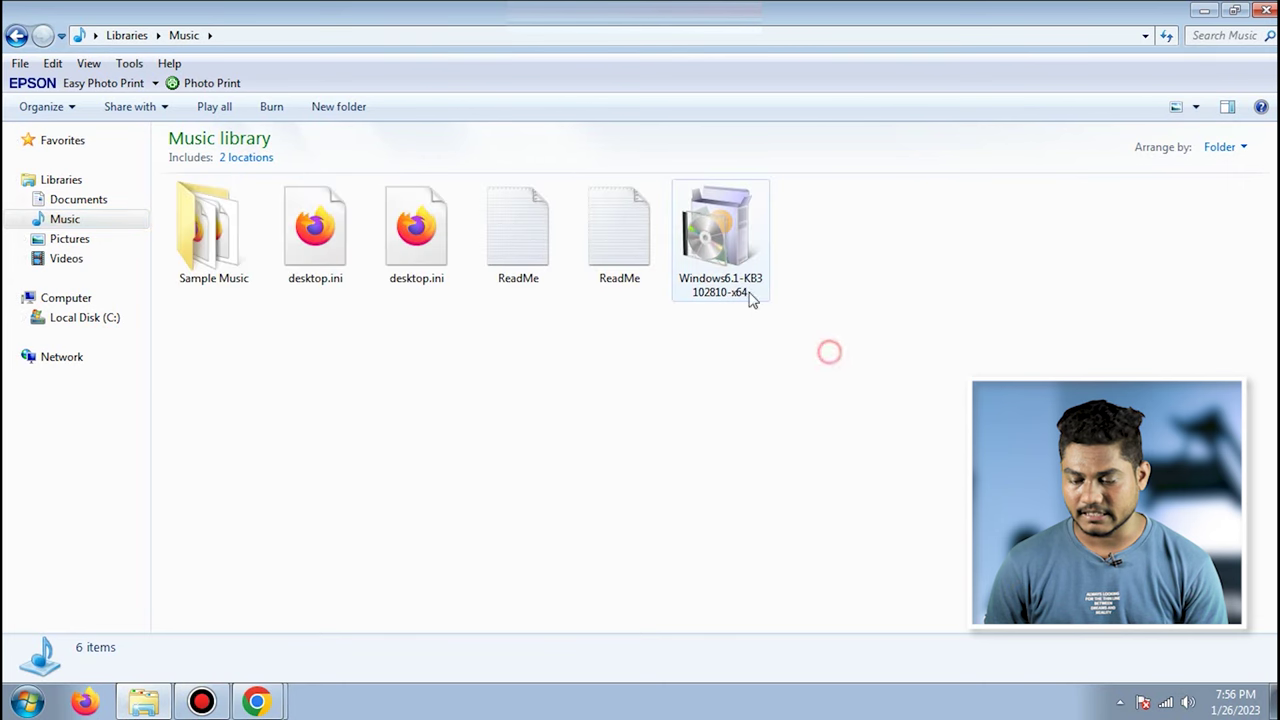
# Run the Windows6.1-KB3102810-x64 package, agree to install the update, and minimize the open windows.
pyautogui.click(736, 247)
pyautogui.rightClick(736, 247)
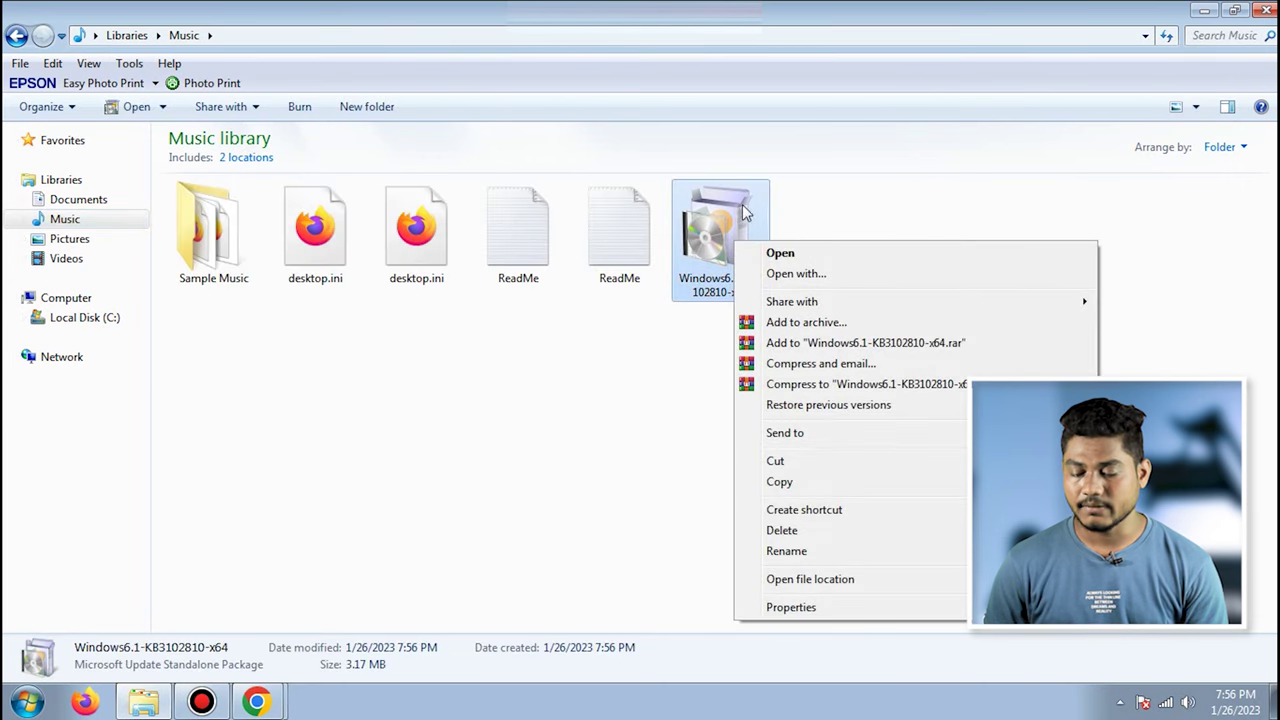
pyautogui.doubleClick(726, 231)
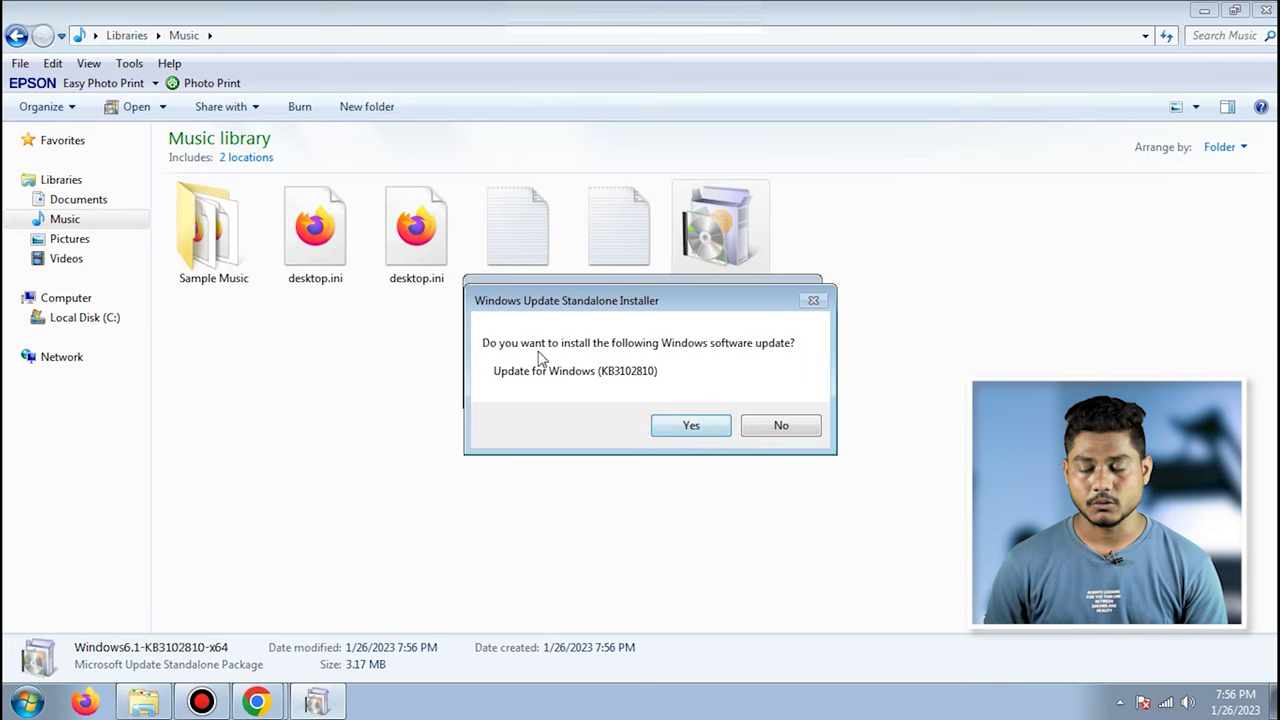
pyautogui.click(691, 428)
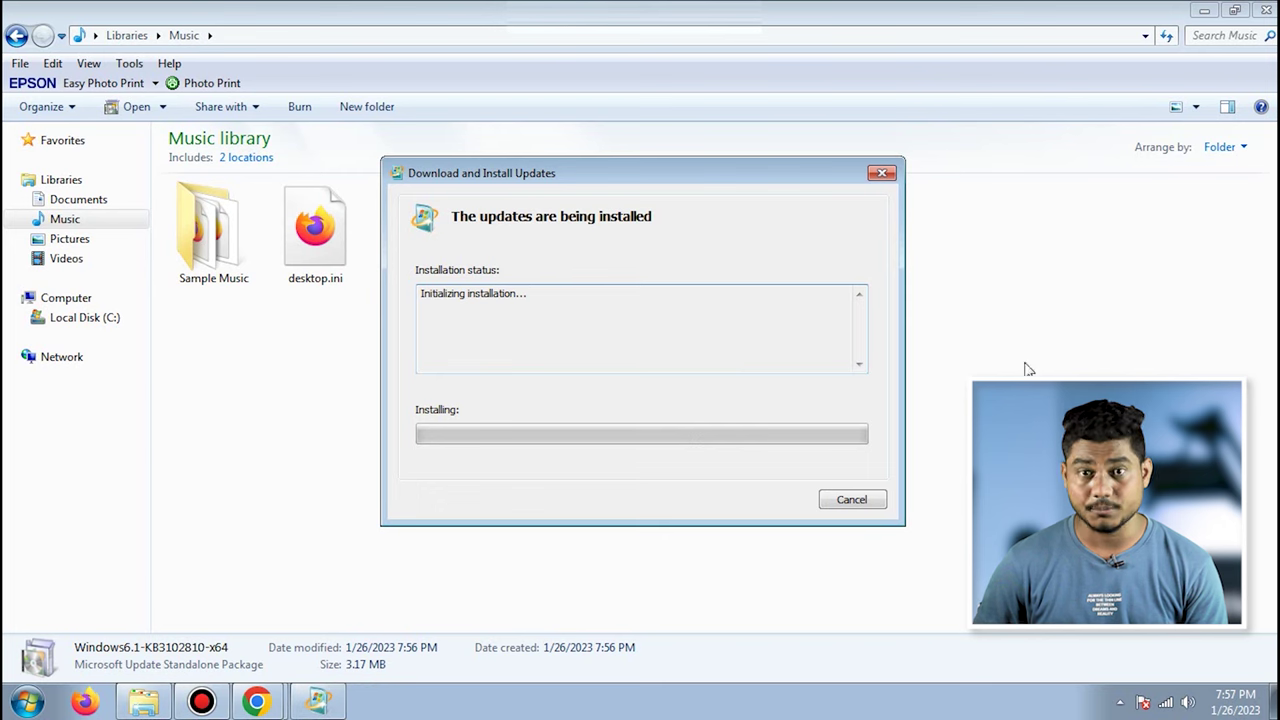
pyautogui.click(1204, 10)
pyautogui.click(1203, 8)
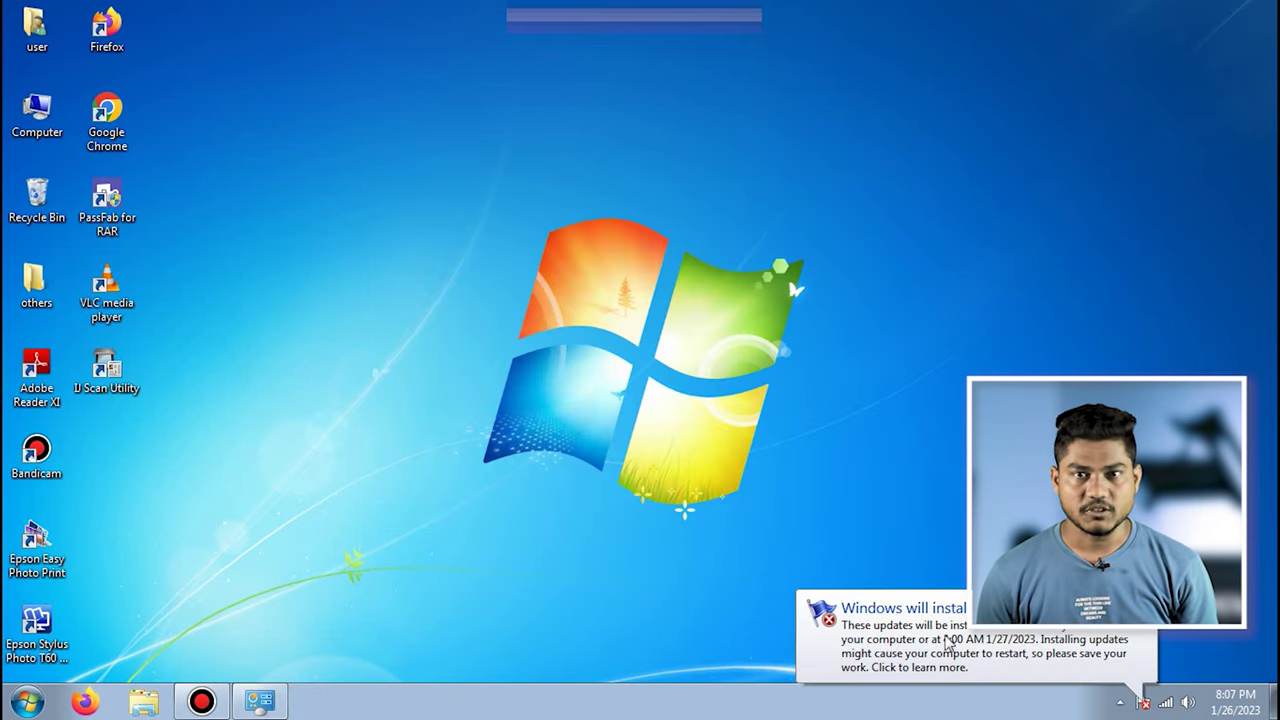
# Open Windows Update from the Control Panel and bring up the available important updates.
pyautogui.press('super')
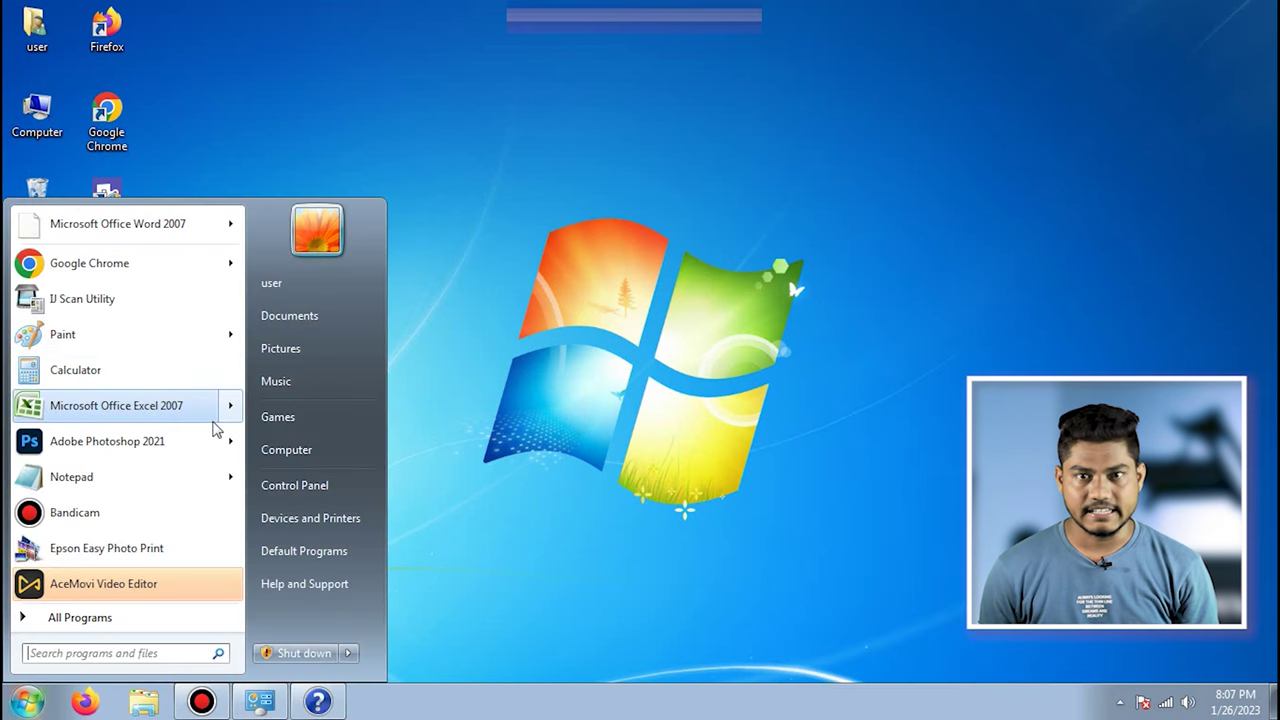
pyautogui.click(319, 489)
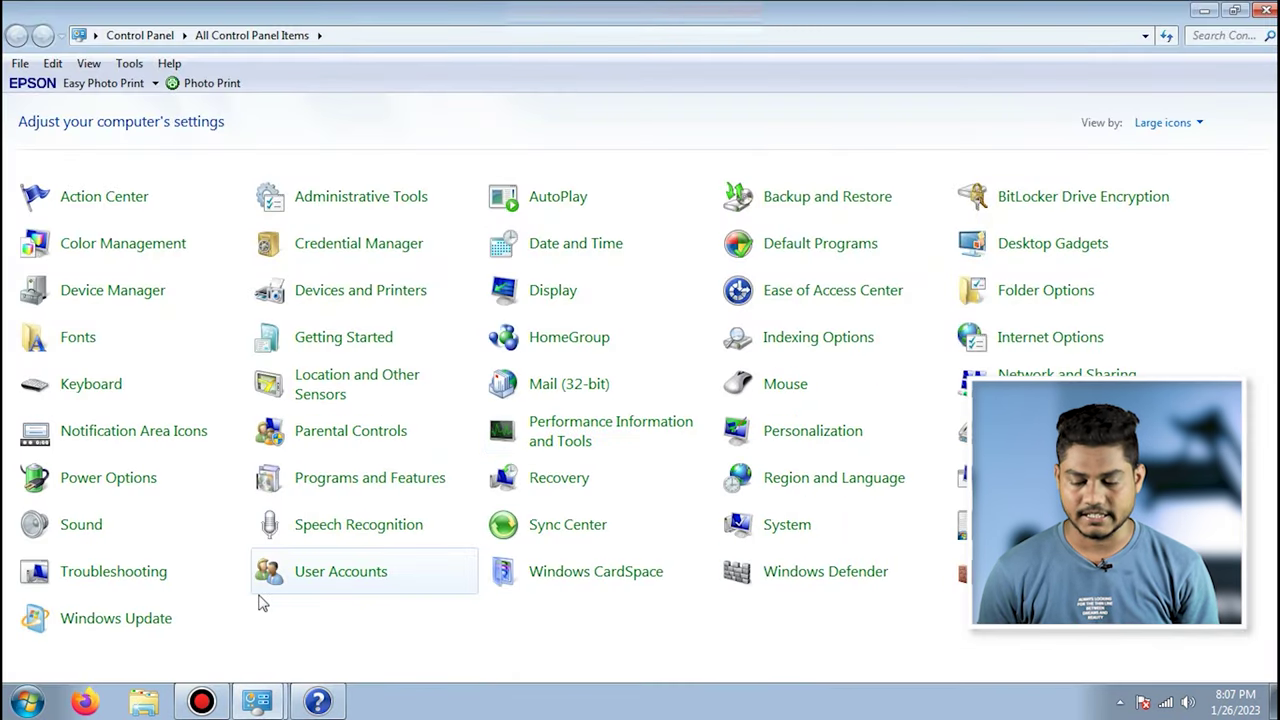
pyautogui.click(115, 620)
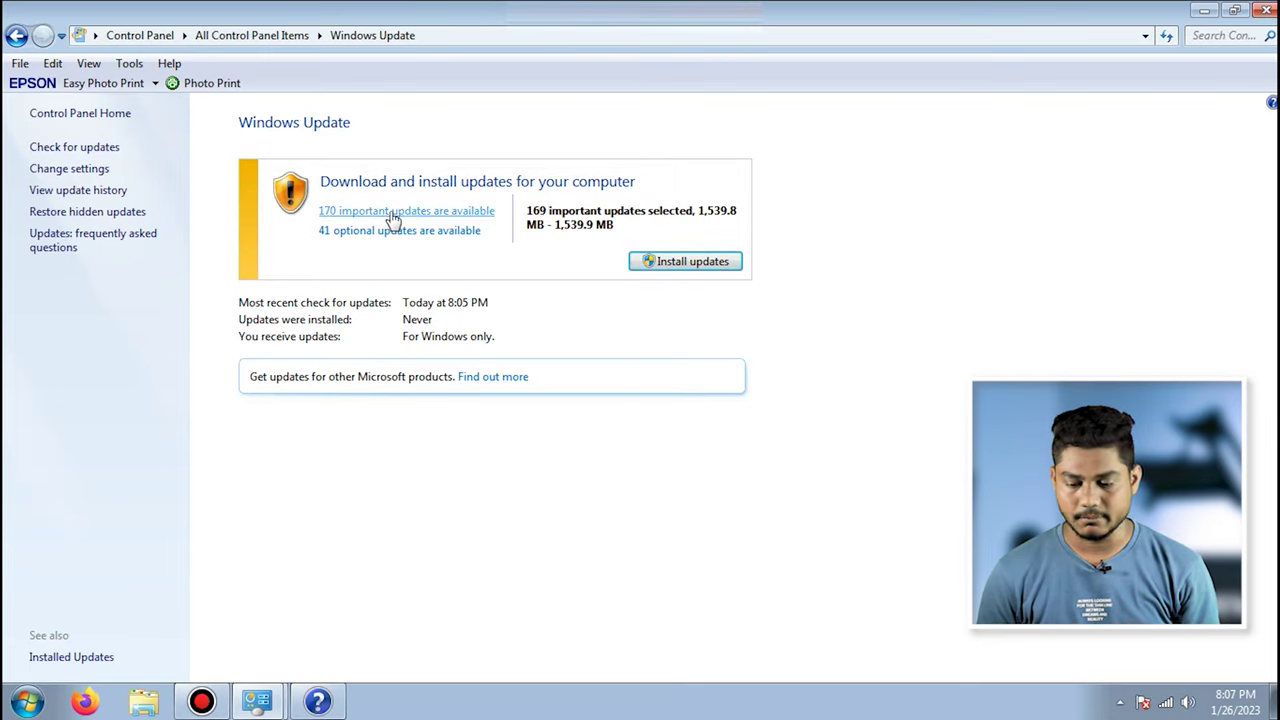
pyautogui.click(478, 212)
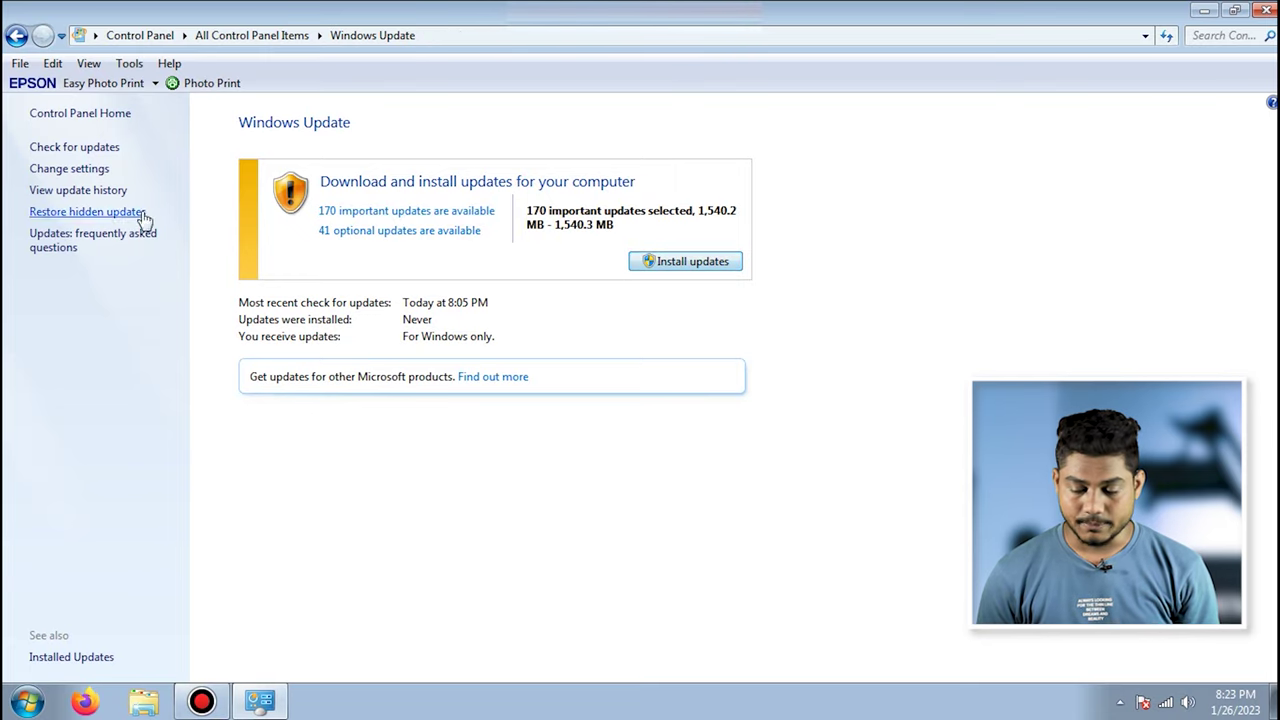
# In the Windows Update settings, choose 8:00 PM as the daily installation time and save.
pyautogui.click(90, 169)
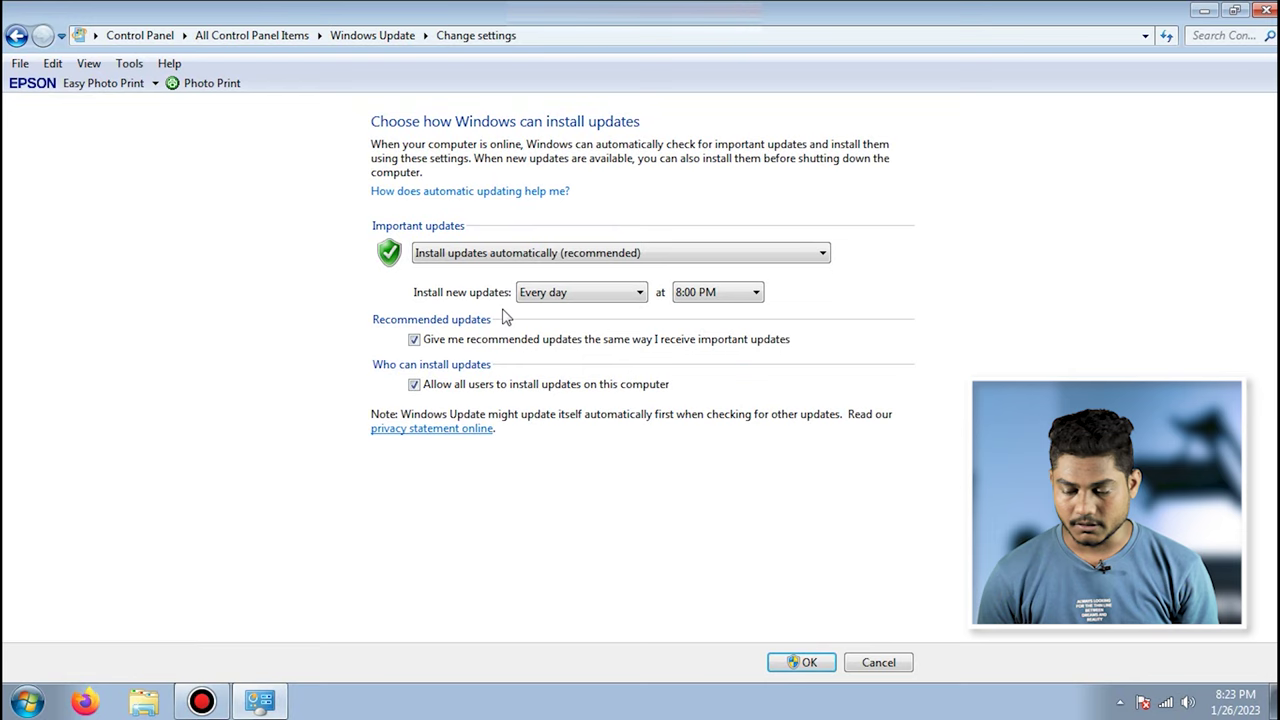
pyautogui.click(735, 300)
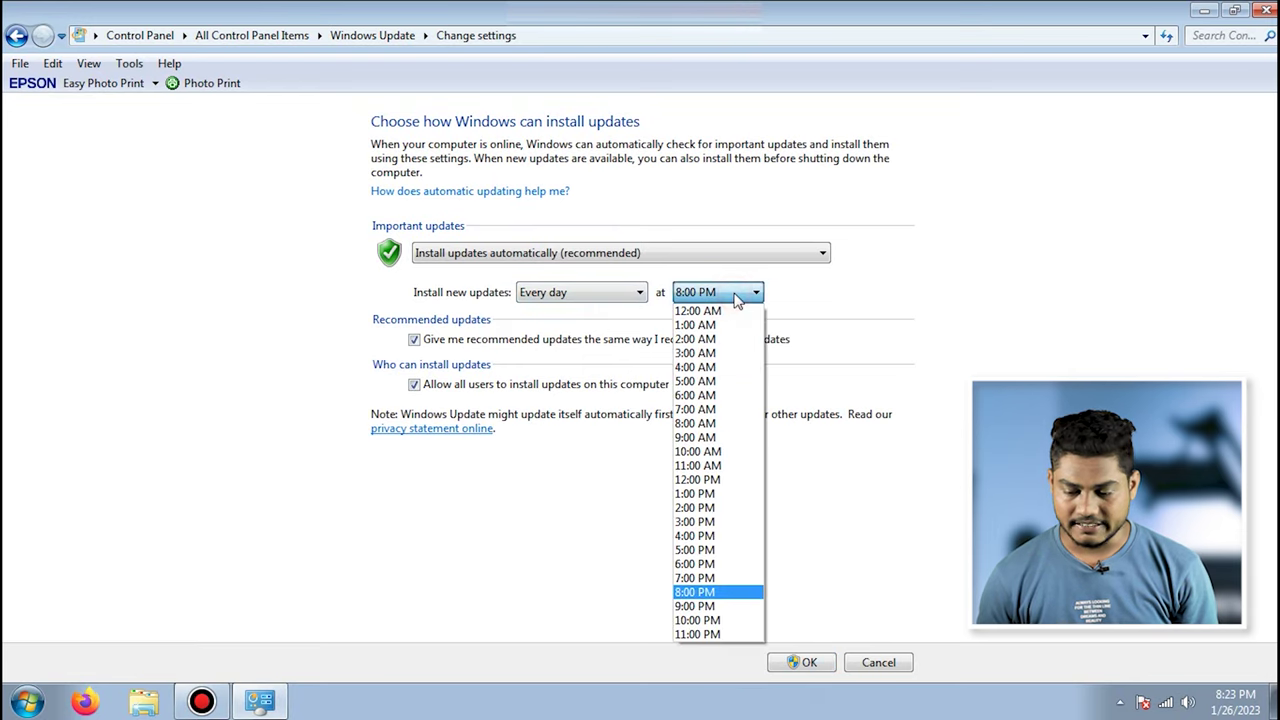
pyautogui.click(688, 597)
pyautogui.click(801, 662)
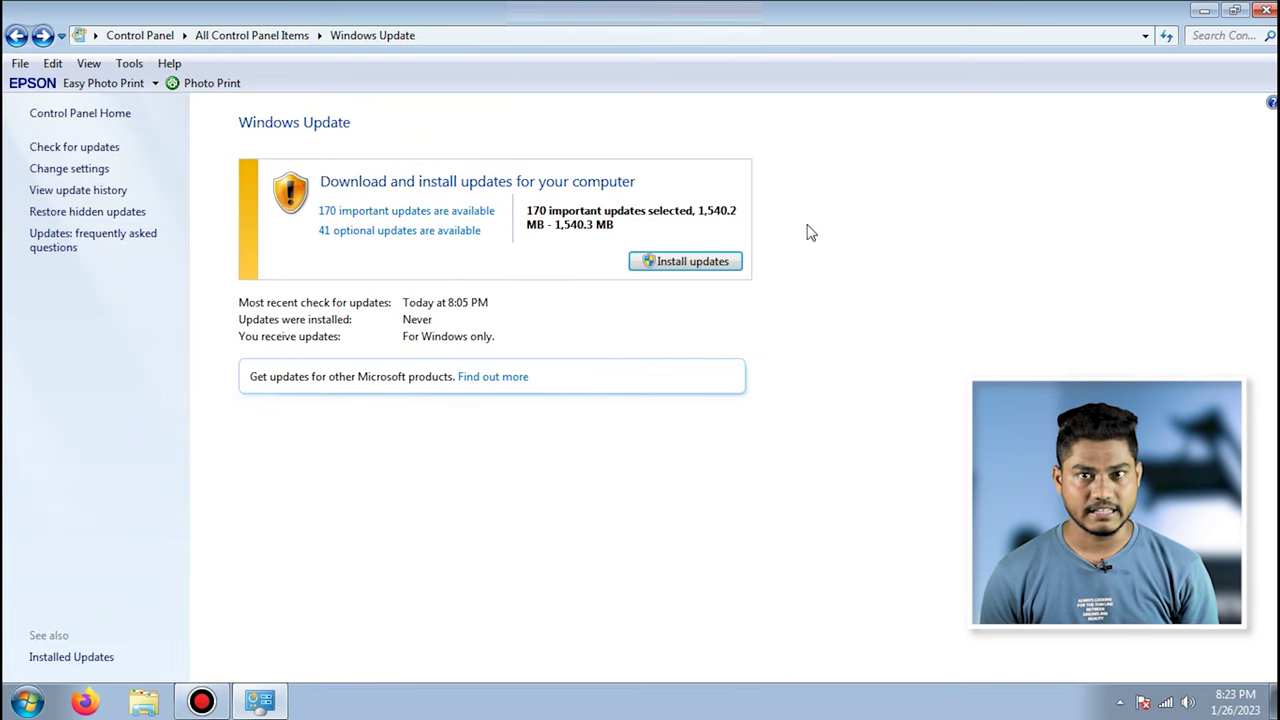
# Open the list of available important updates and deselect all of them.
pyautogui.click(450, 212)
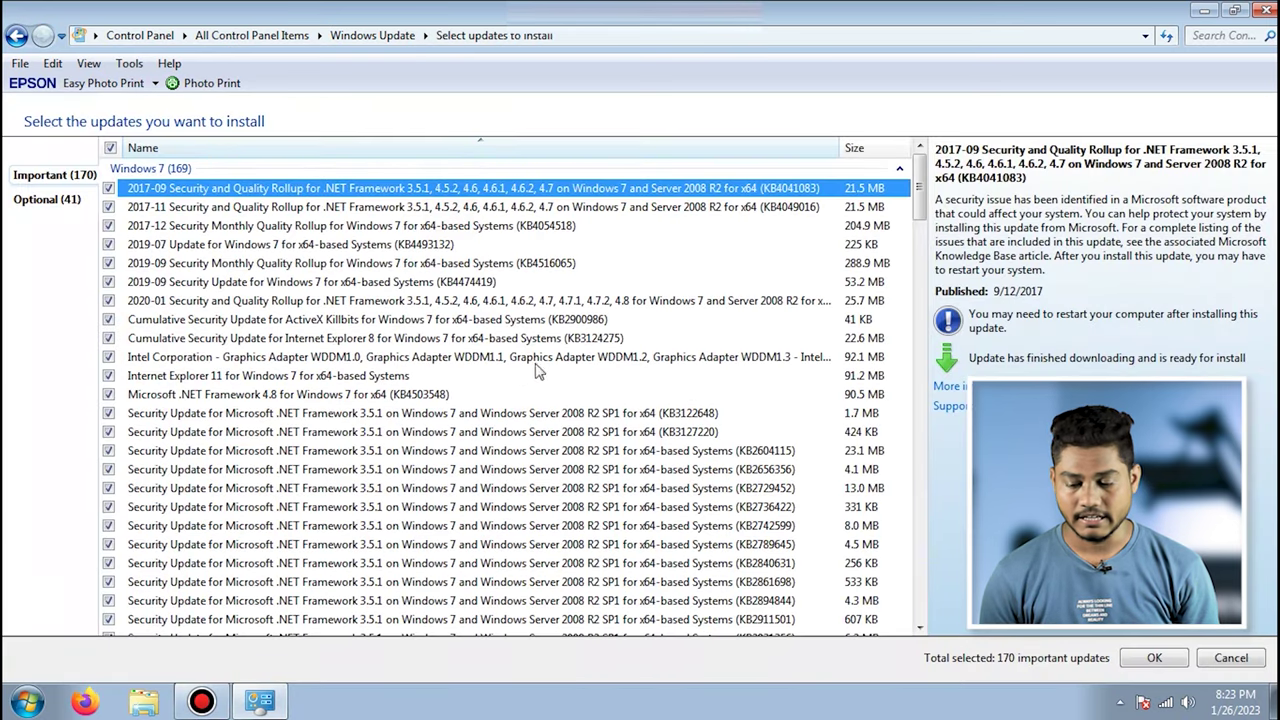
pyautogui.scroll(-1, 408, 400)
pyautogui.scroll(1, 407, 398)
pyautogui.click(110, 147)
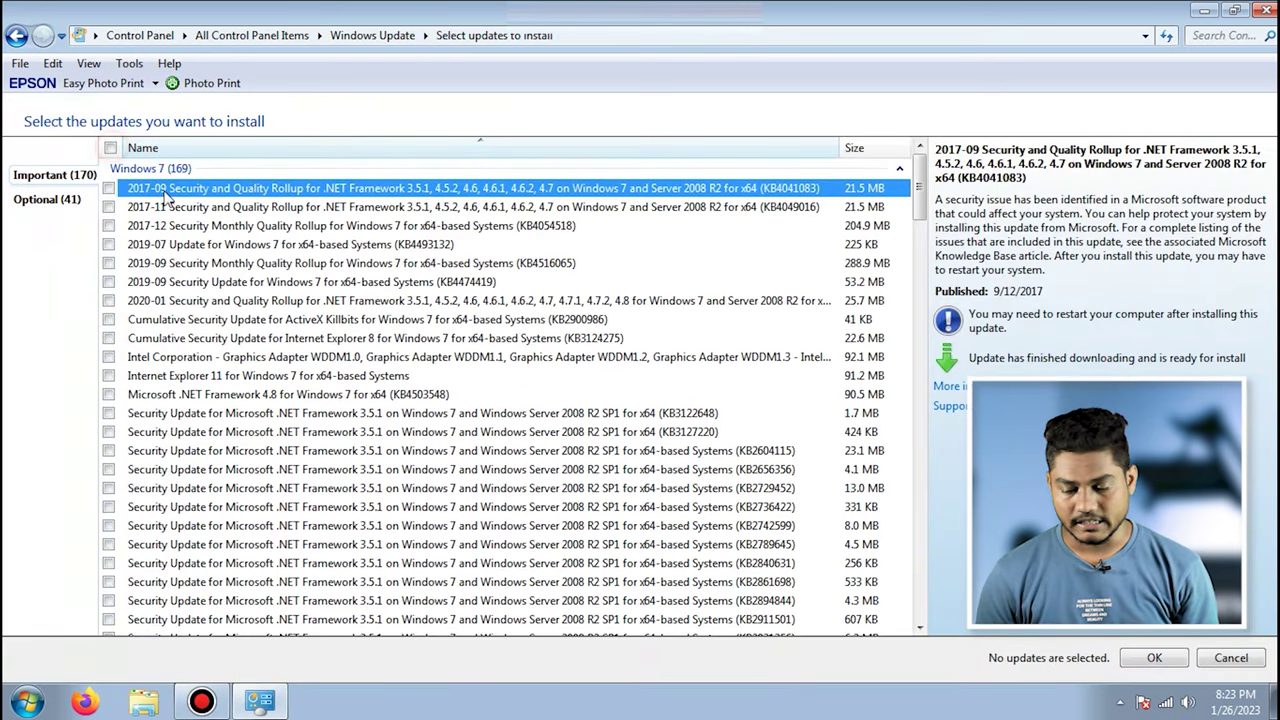
pyautogui.scroll(-3, 205, 375)
pyautogui.scroll(3, 212, 378)
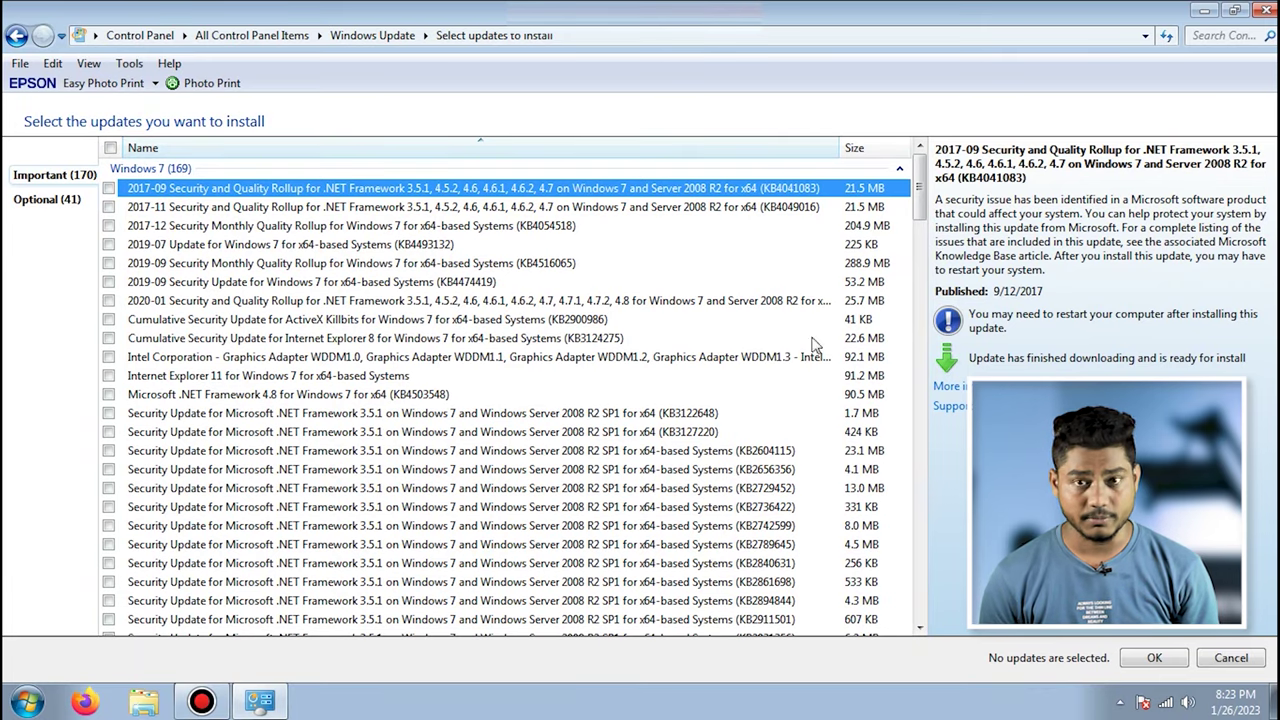
pyautogui.click(108, 263)
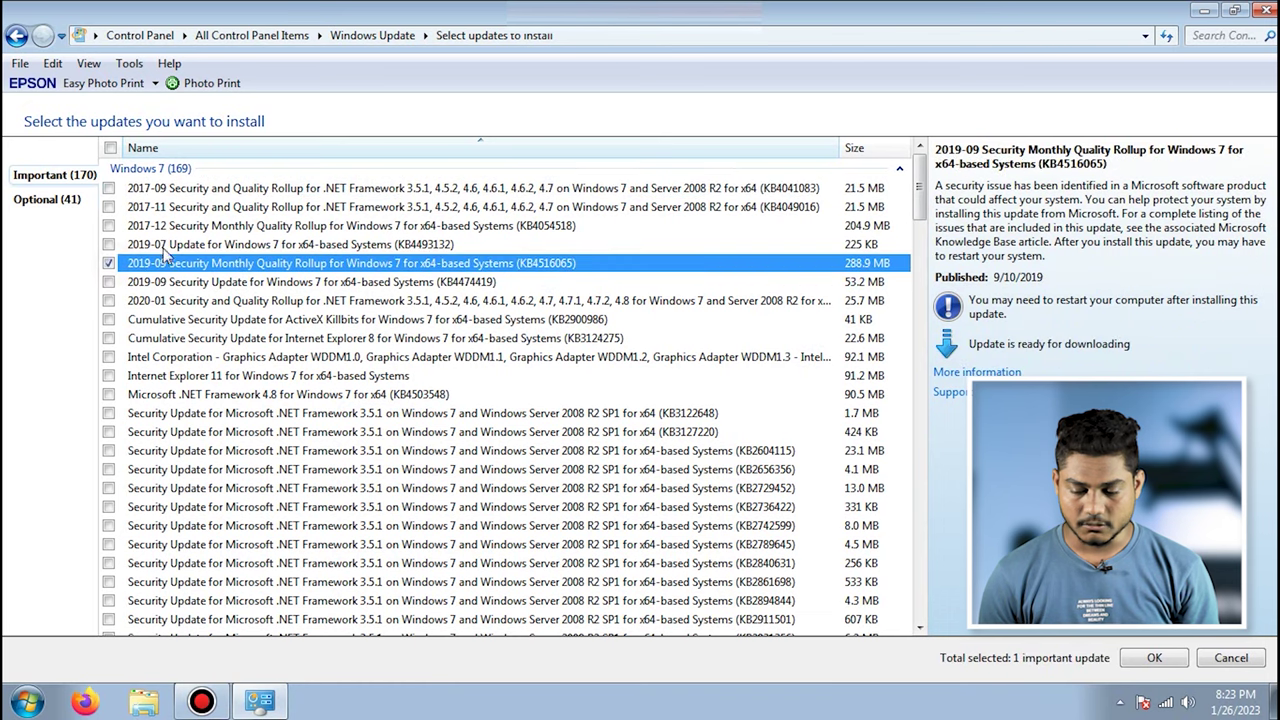
pyautogui.click(1155, 659)
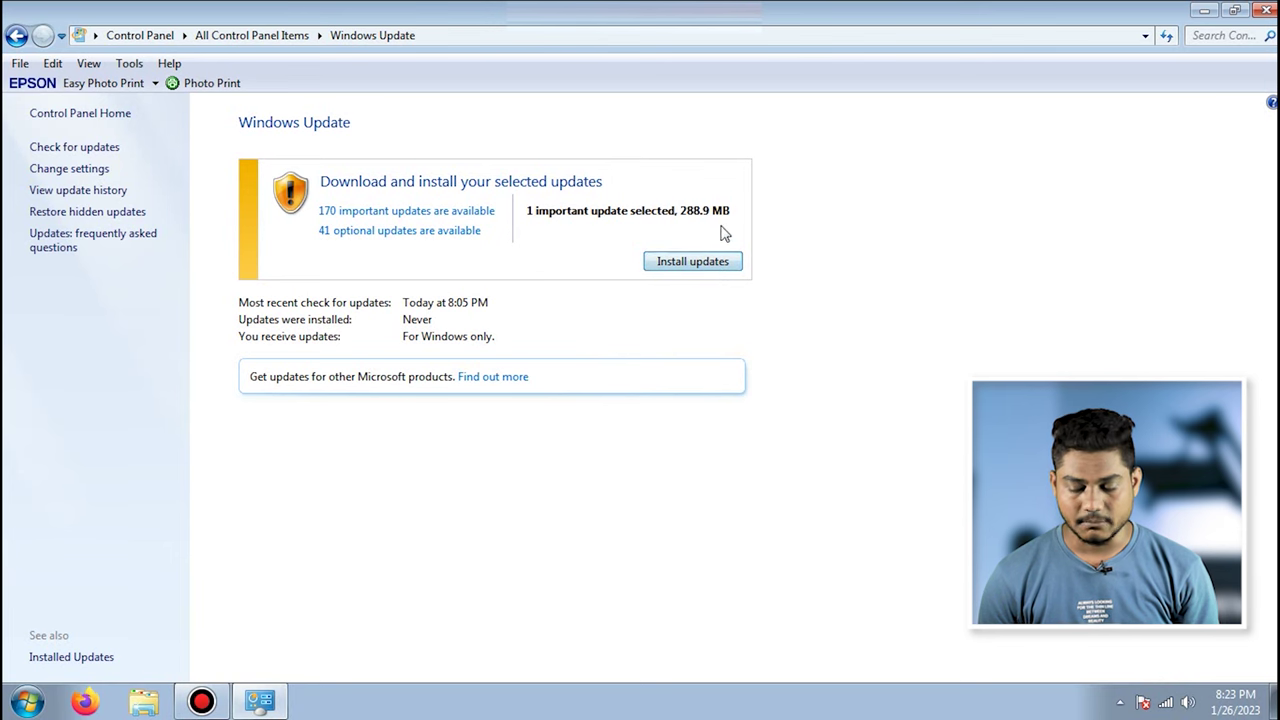
pyautogui.click(530, 212)
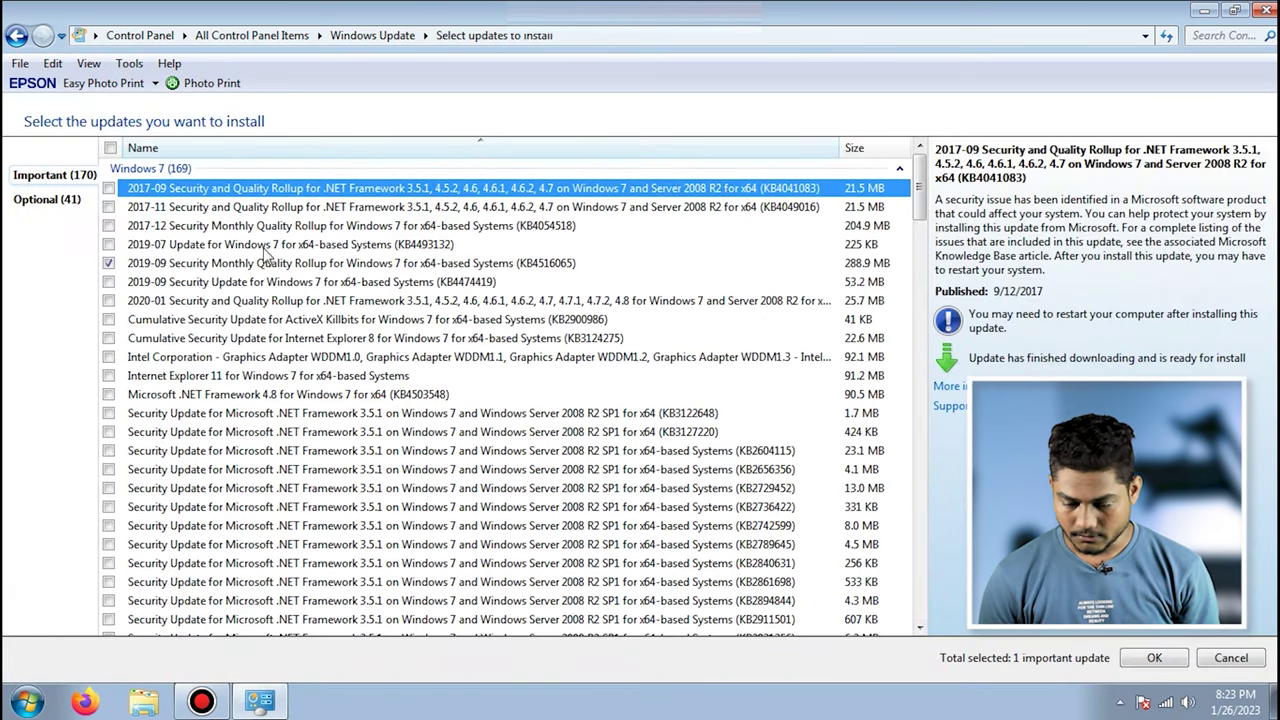
pyautogui.click(108, 263)
# Select only the Cumulative Security Update for ActiveX Killbits for Windows 7 x64 (KB2900986) and start installing it.
pyautogui.click(873, 323)
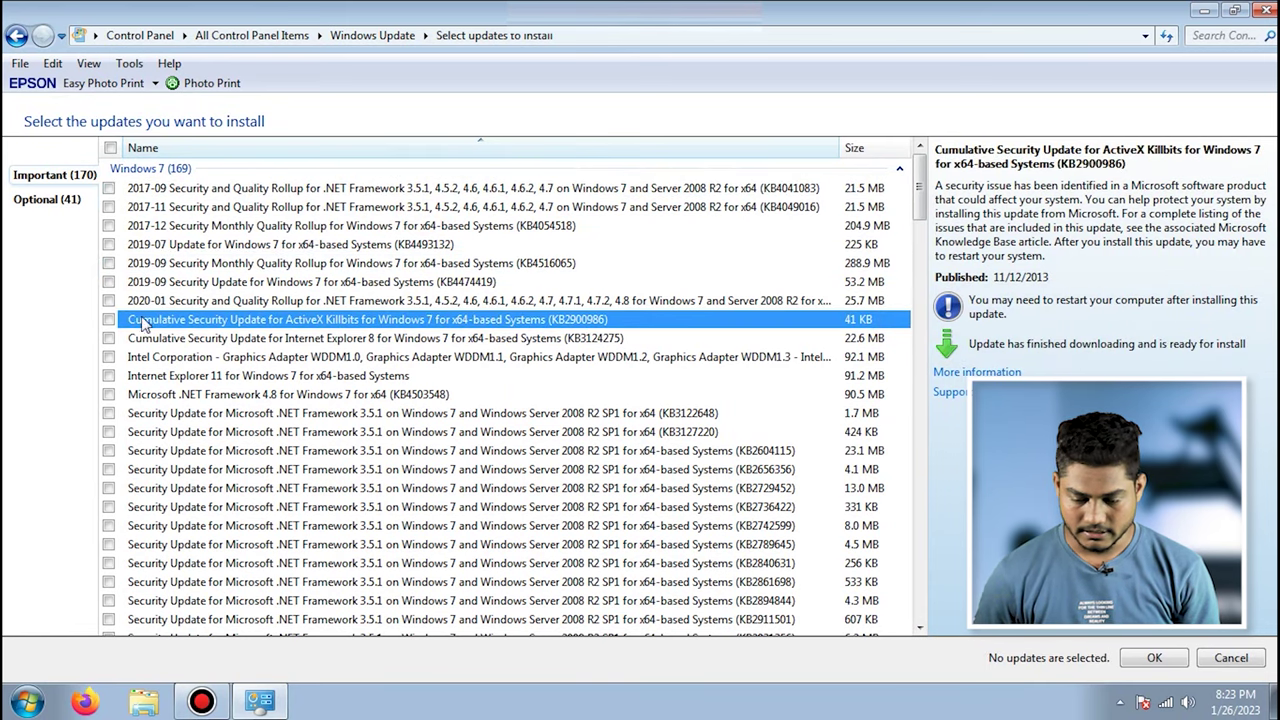
pyautogui.click(108, 319)
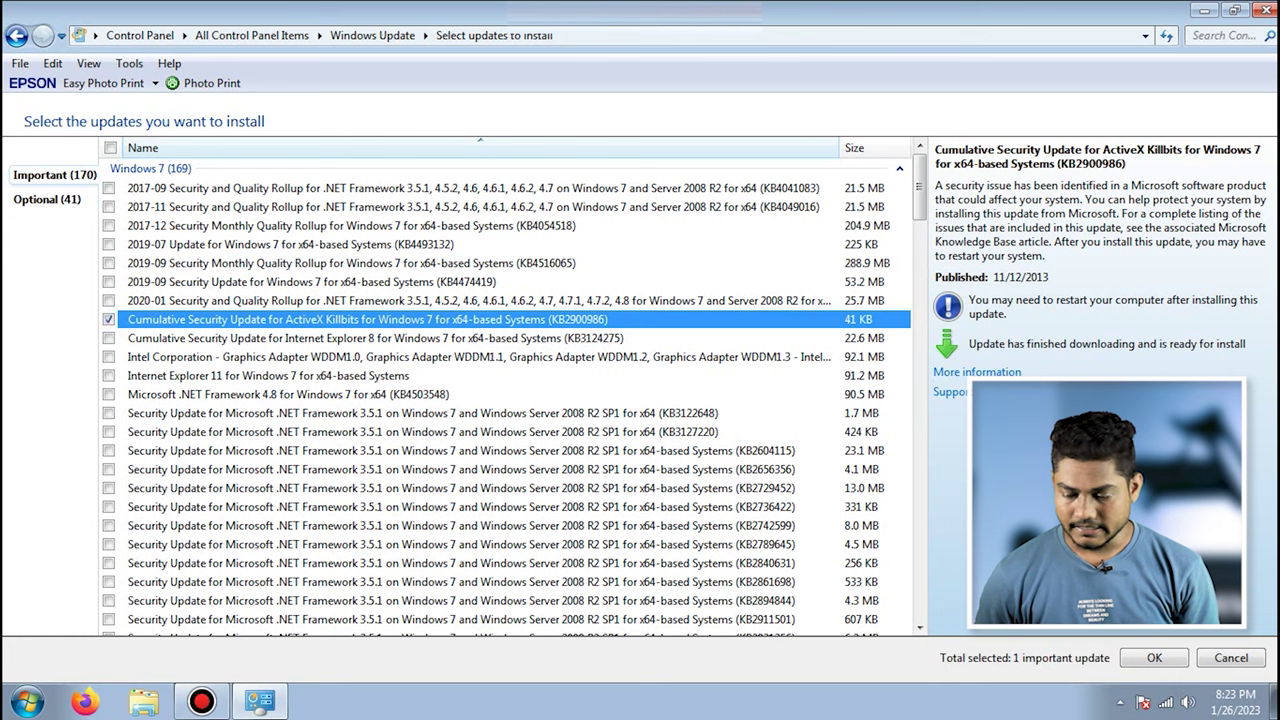
pyautogui.click(1152, 658)
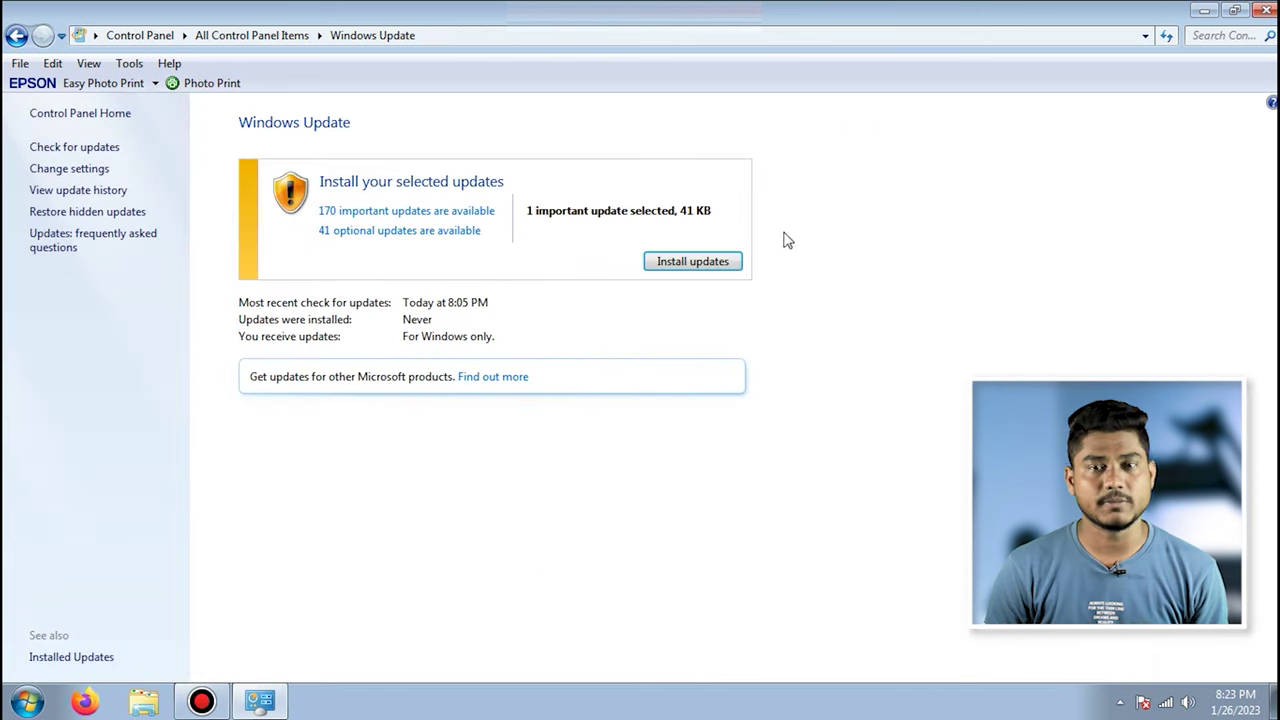
pyautogui.click(705, 265)
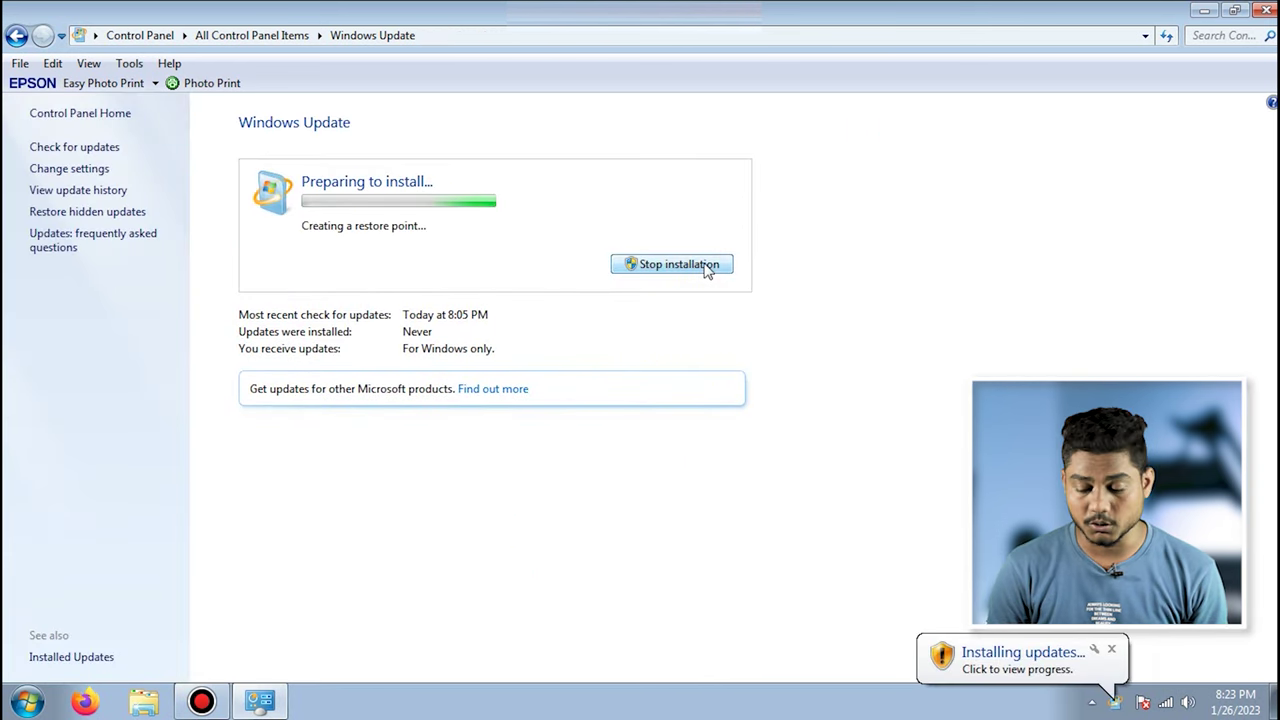